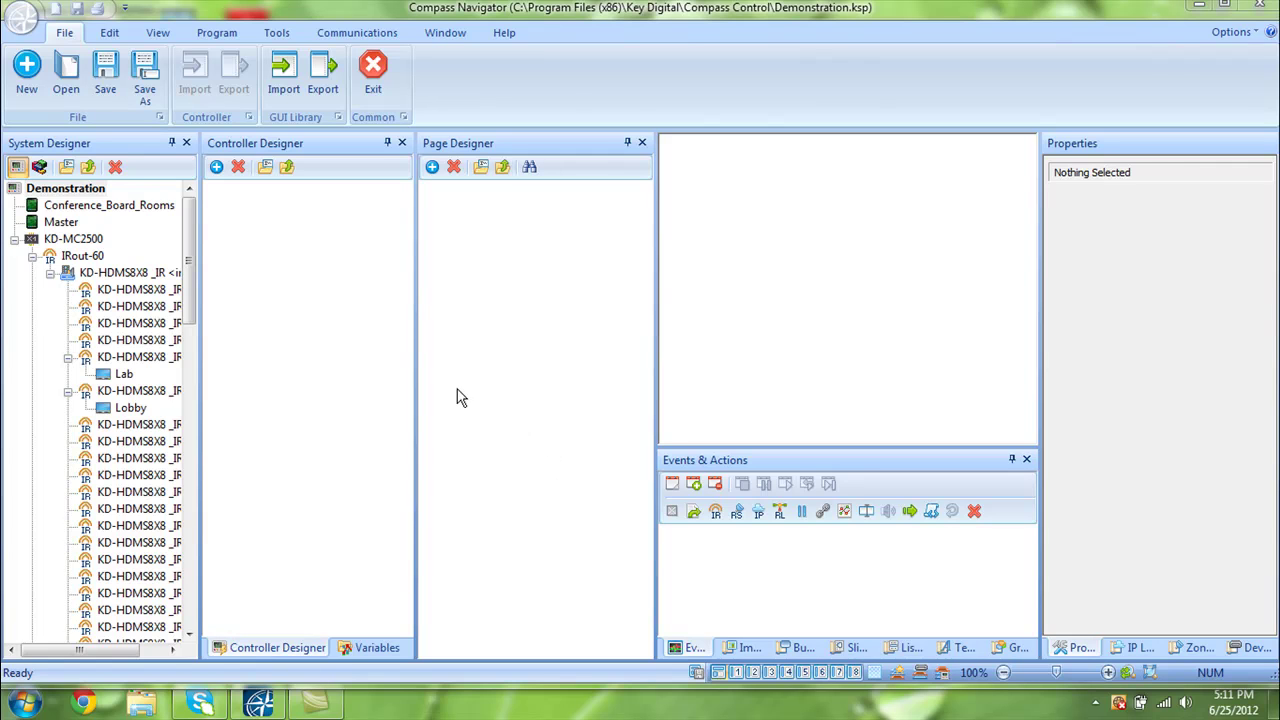
Step: Review the Main_Page and controlling zones of the Conference_Board_Rooms controller
left_click(76, 206)
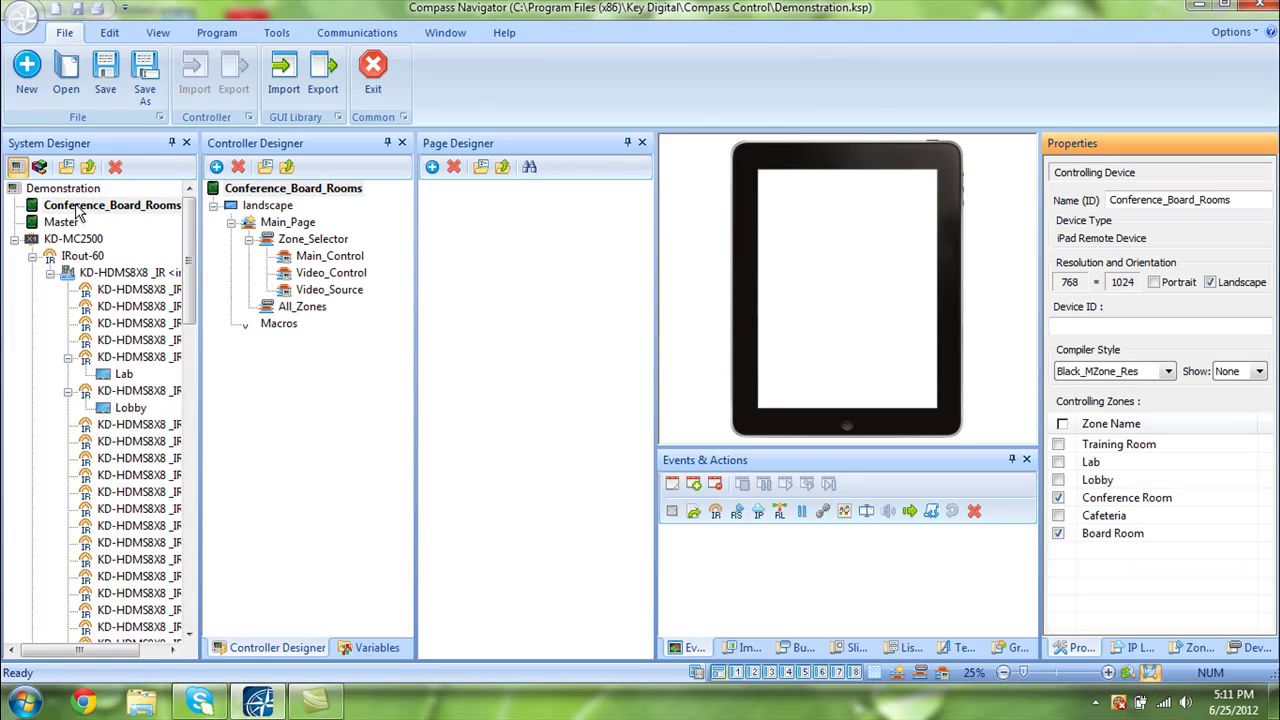
left_click(285, 224)
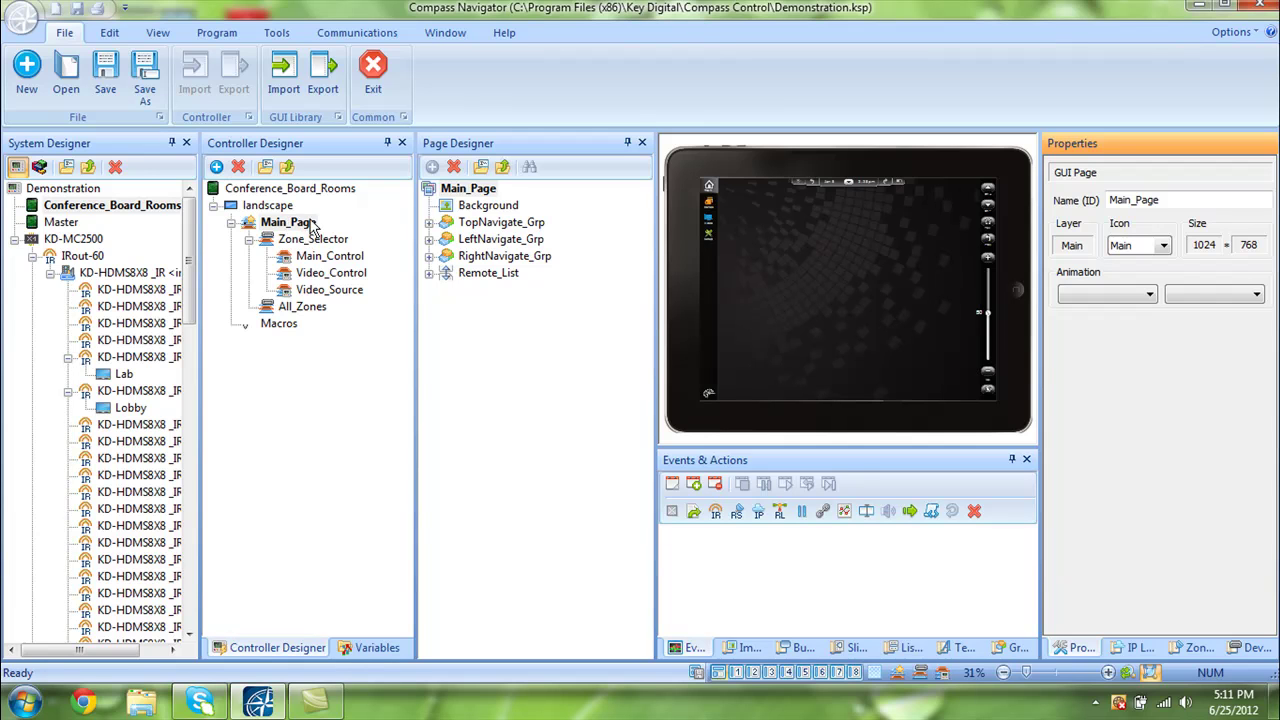
left_click(157, 212)
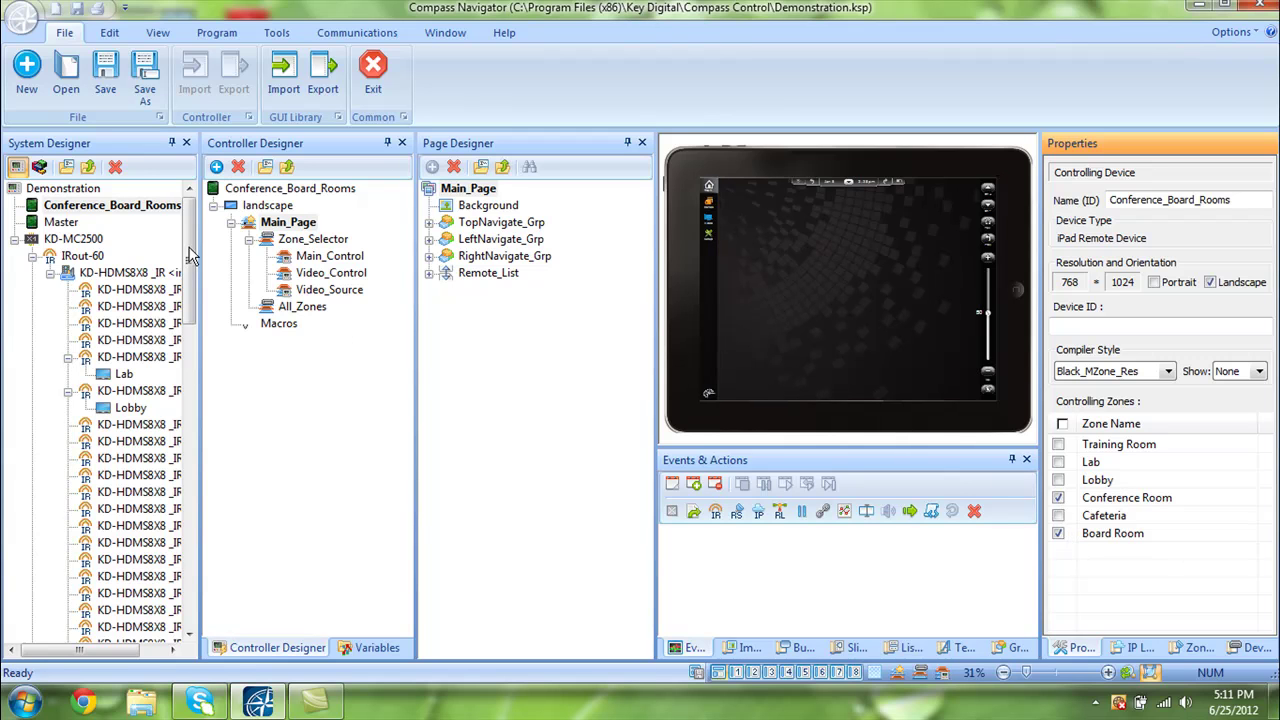
Step: Review the Master controller's Main_Page and its list of controlling zones
left_click(61, 222)
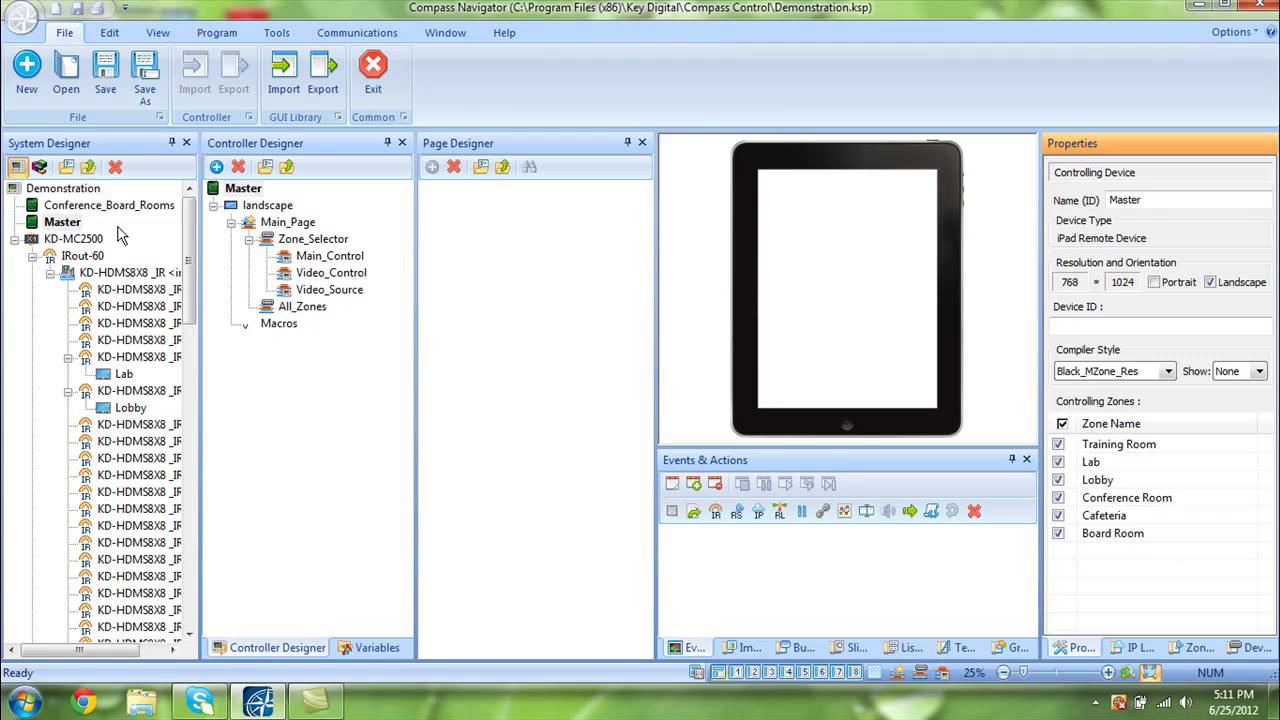
left_click(270, 226)
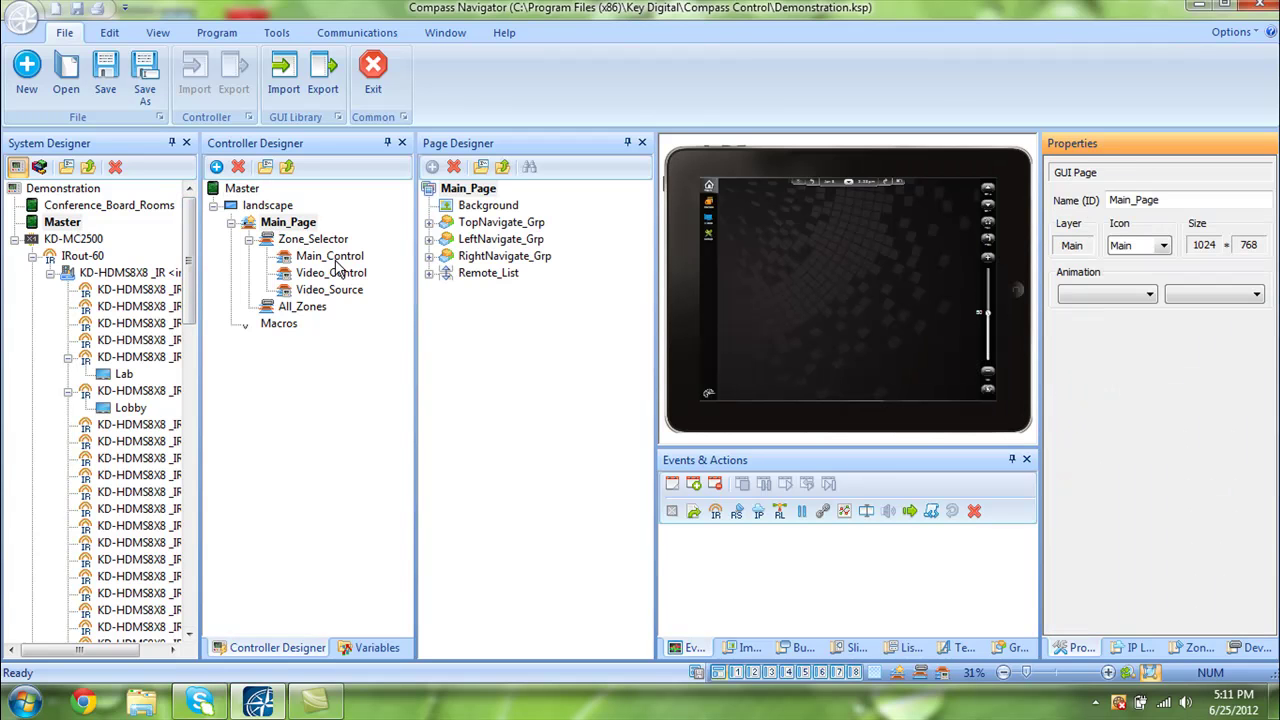
left_click(68, 223)
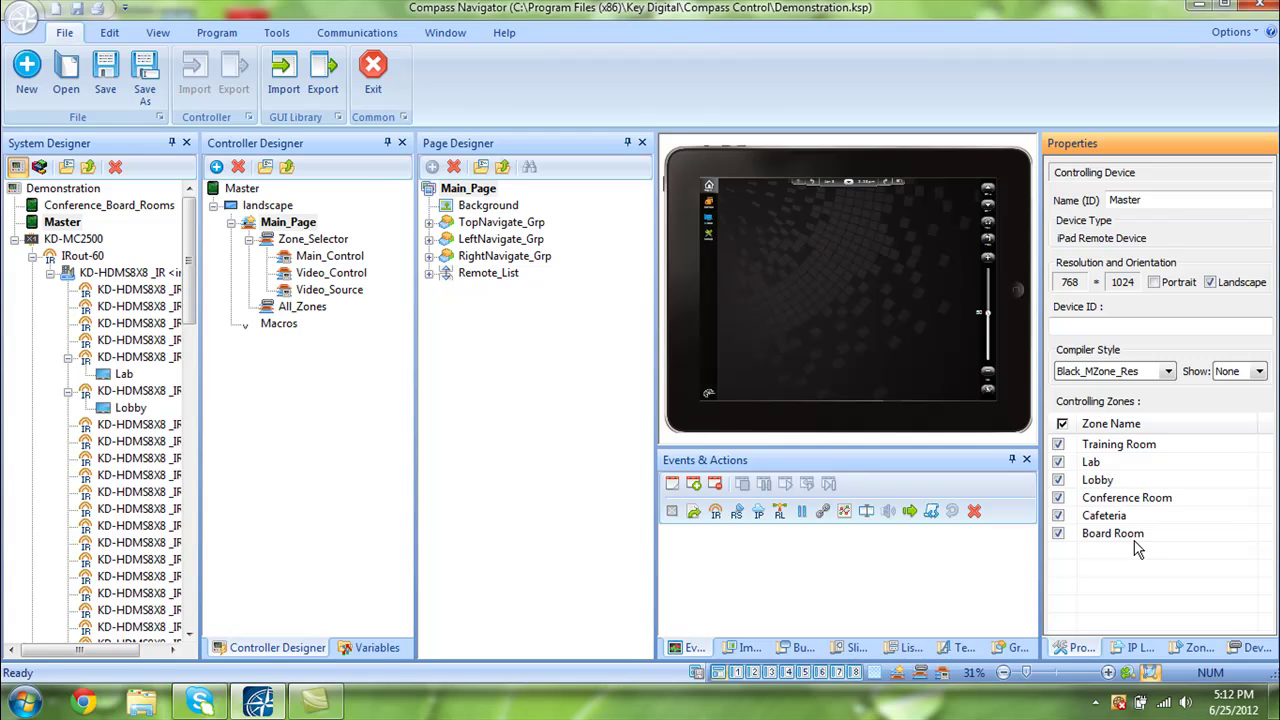
left_click(897, 265)
left_click(787, 239)
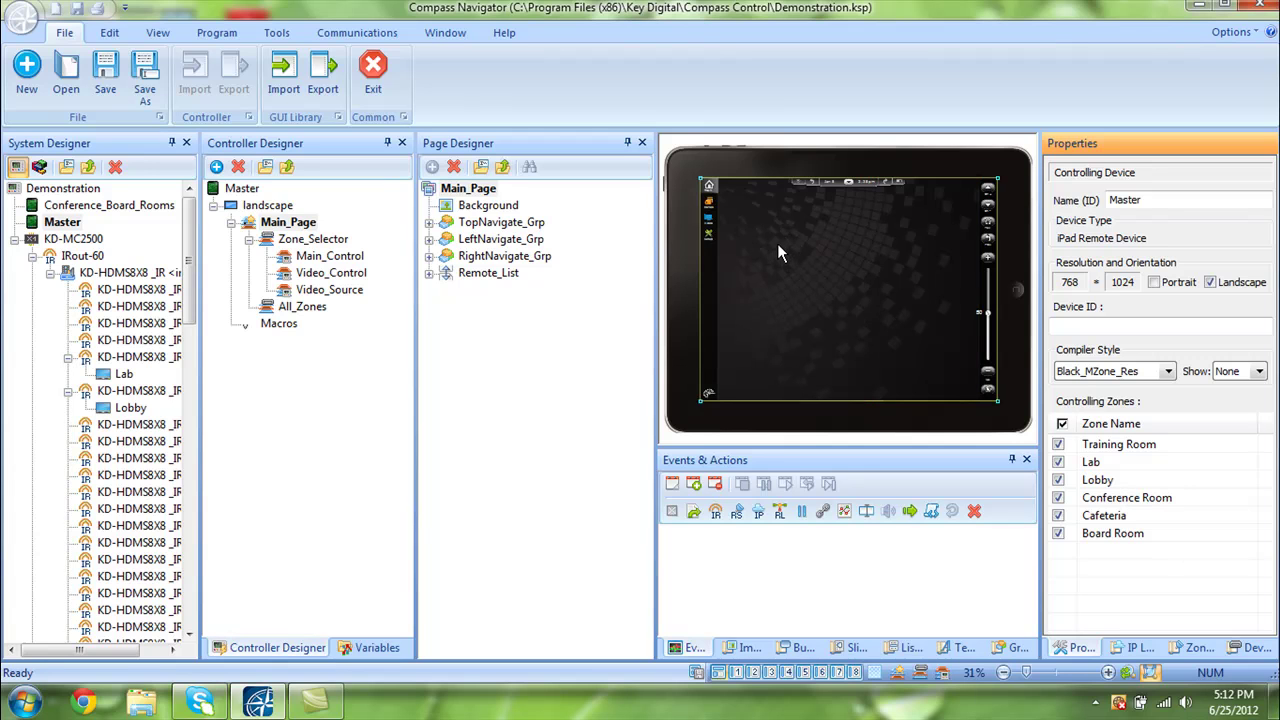
left_click(708, 234)
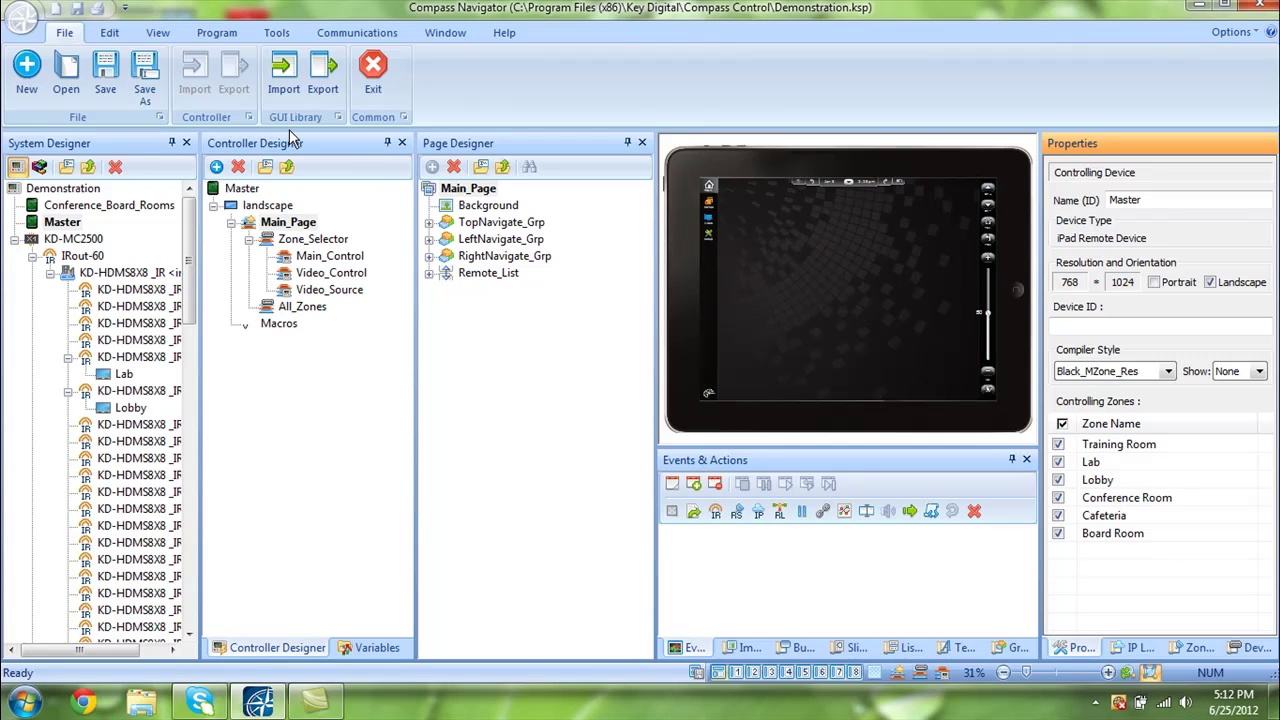
Step: Show the main, device and control page layers together in the Master controller's Main_Page preview
left_click(160, 34)
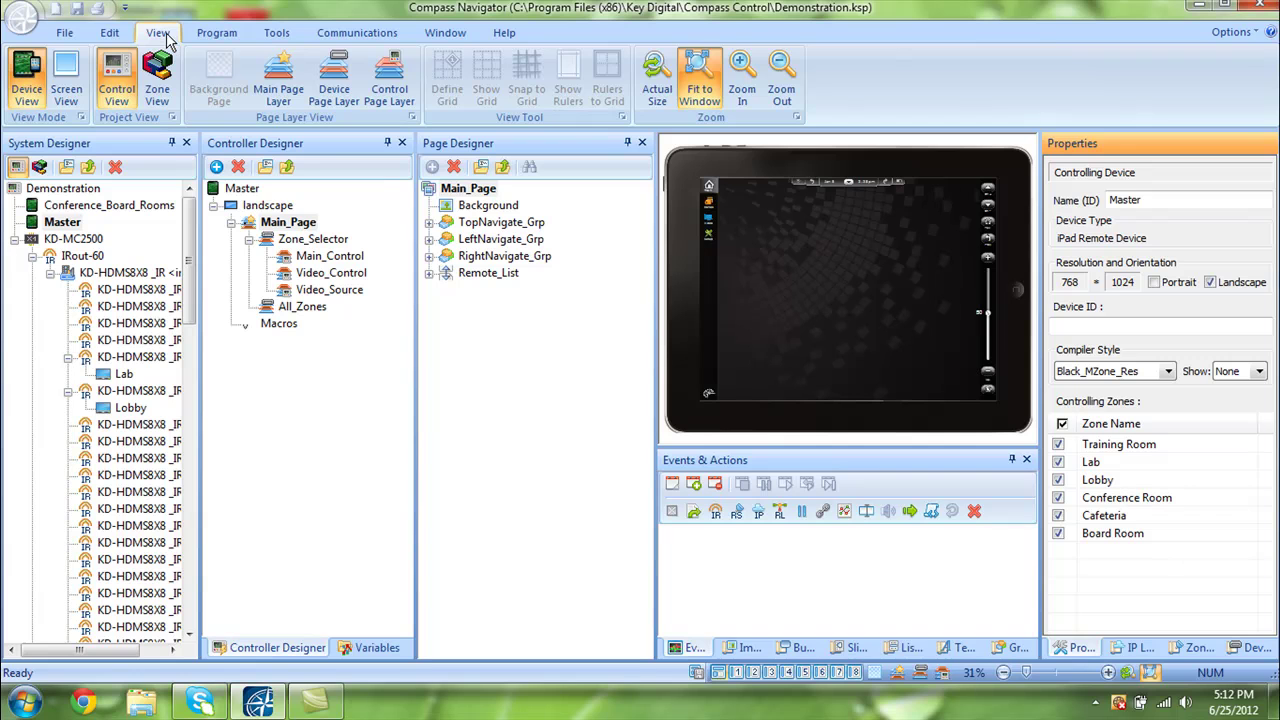
left_click(280, 85)
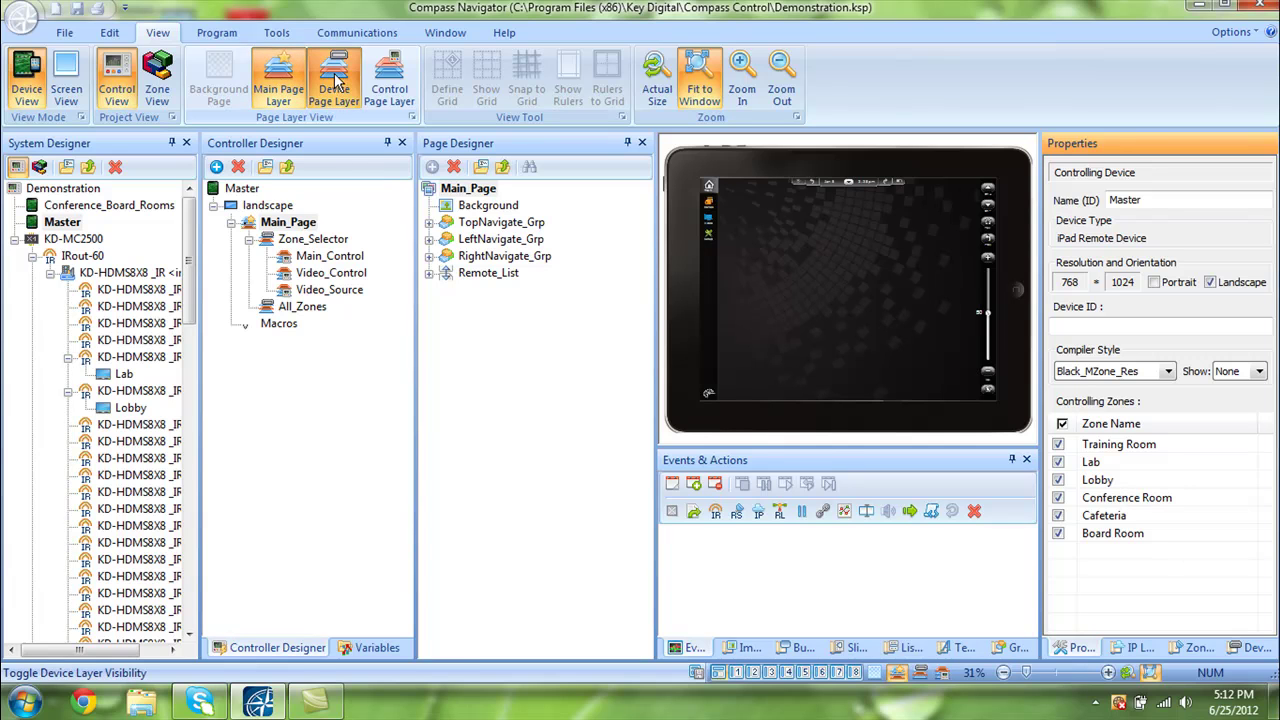
left_click(335, 85)
left_click(389, 82)
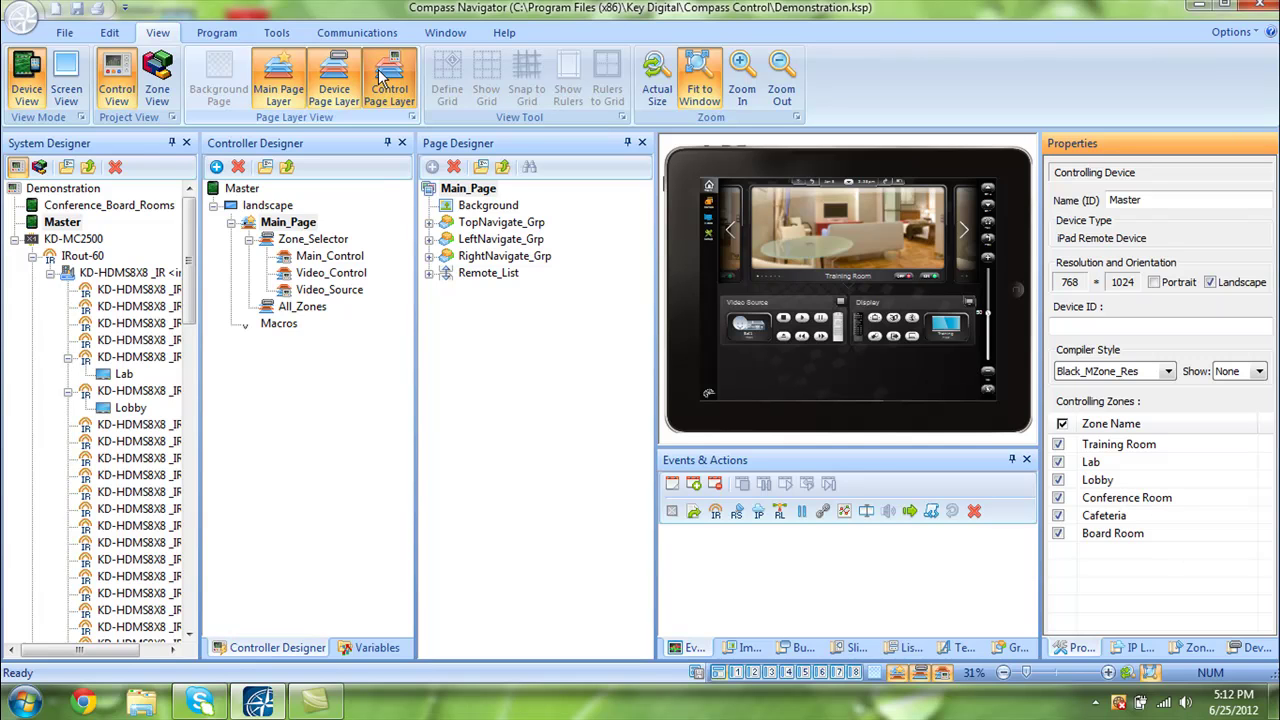
Step: Run the emulator on the Conference_Board_Rooms controller, advance the zone selector to the next zone, and exit the emulator
left_click(124, 207)
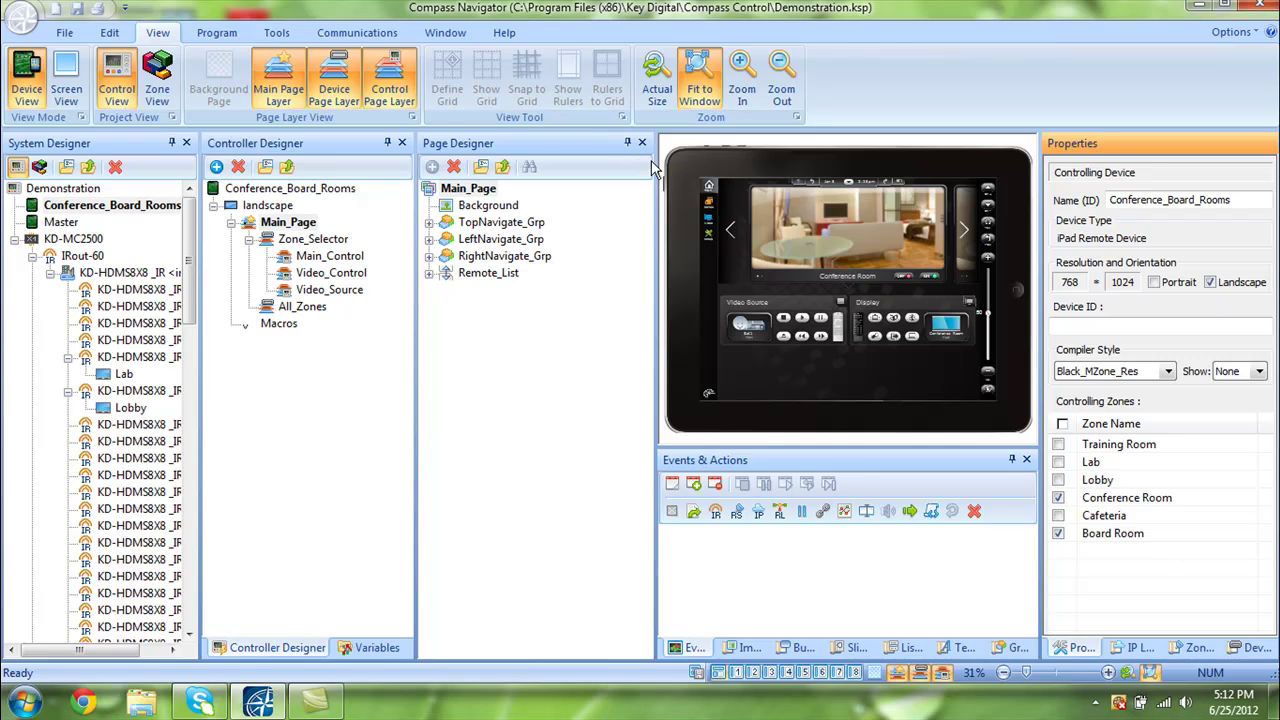
left_click(219, 33)
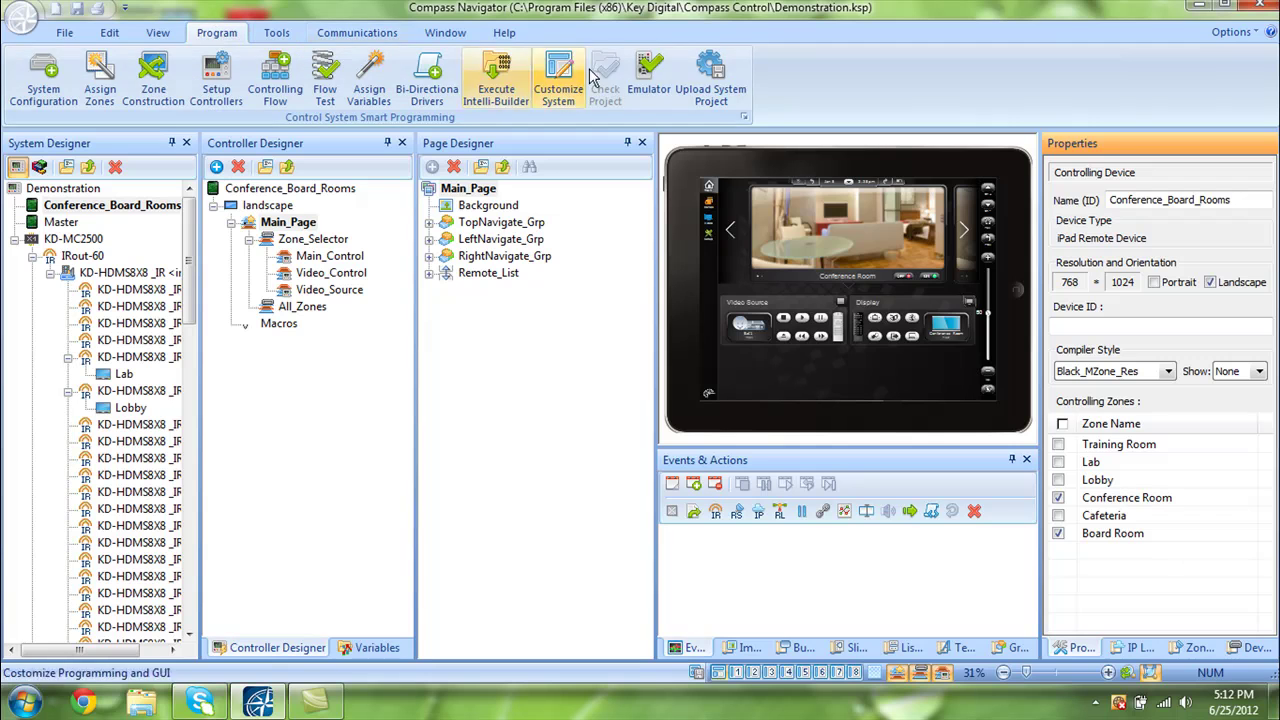
left_click(648, 88)
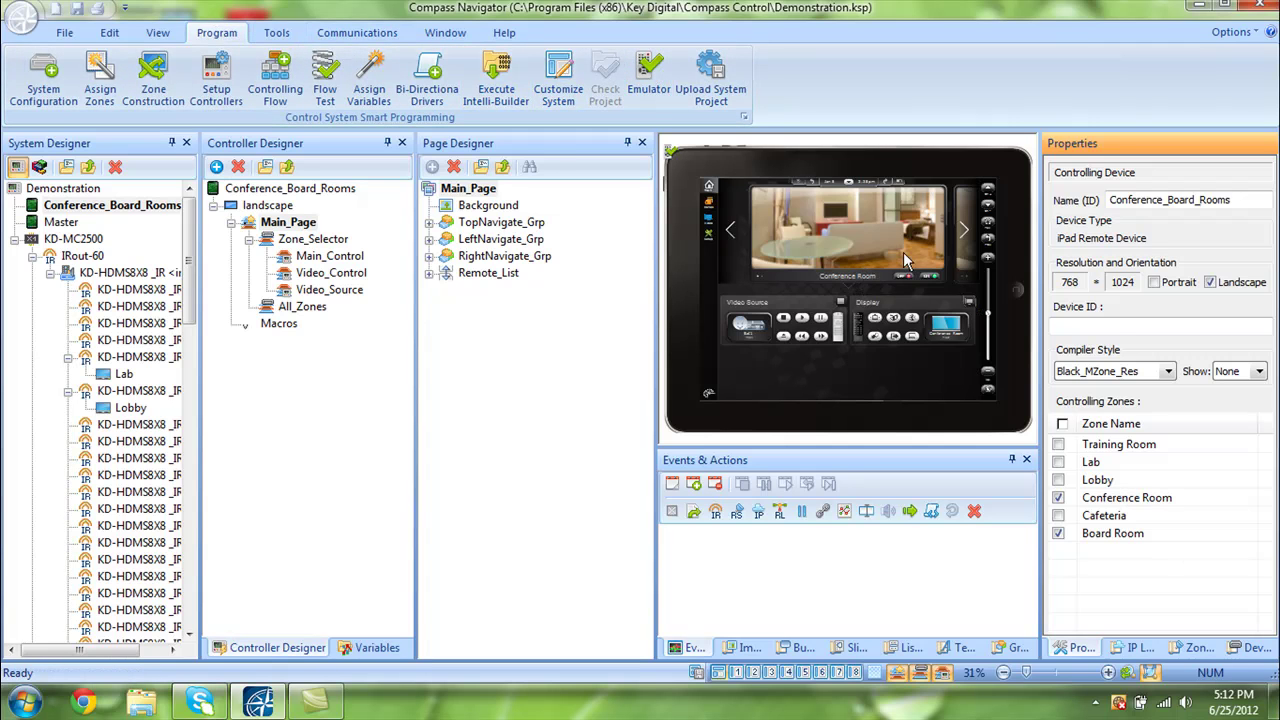
left_click(962, 236)
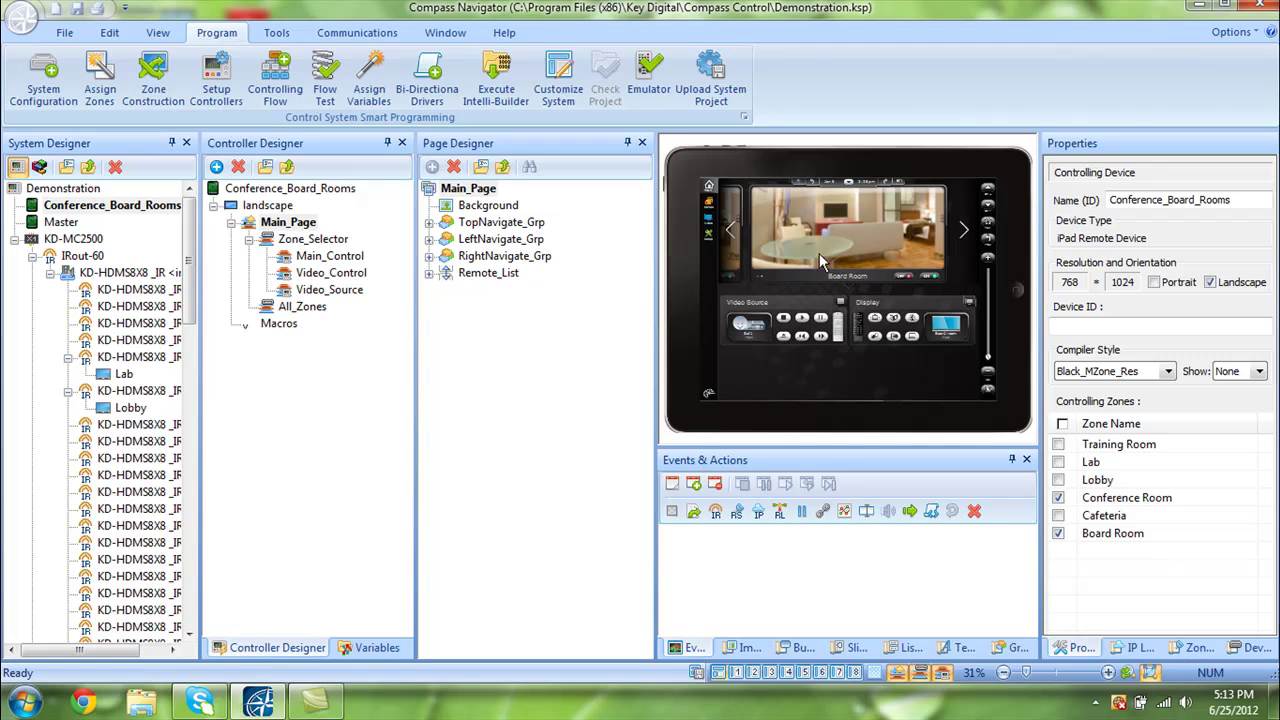
left_click(649, 89)
Step: Expand Zone4_Grp and Zone6_Grp in the Zone_Selector page's Zone_Selector_List, check Zone4_Image, and select Zone6_Image
left_click(285, 240)
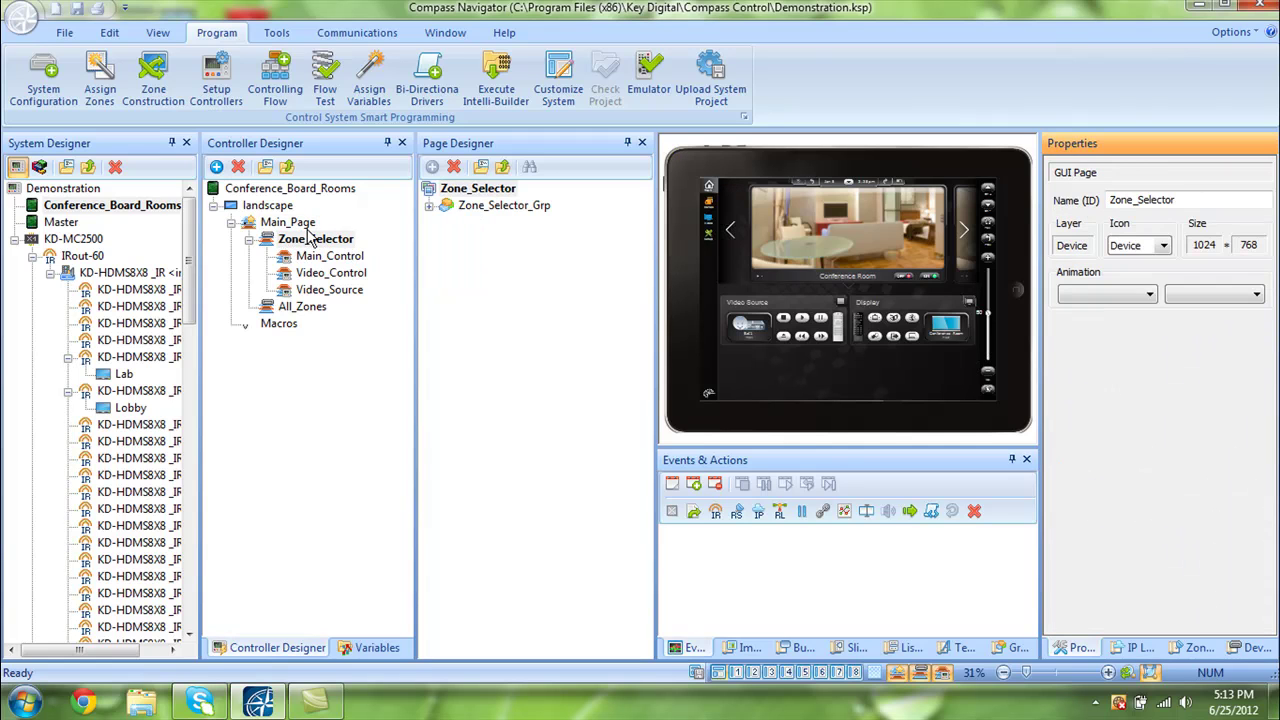
left_click(427, 207)
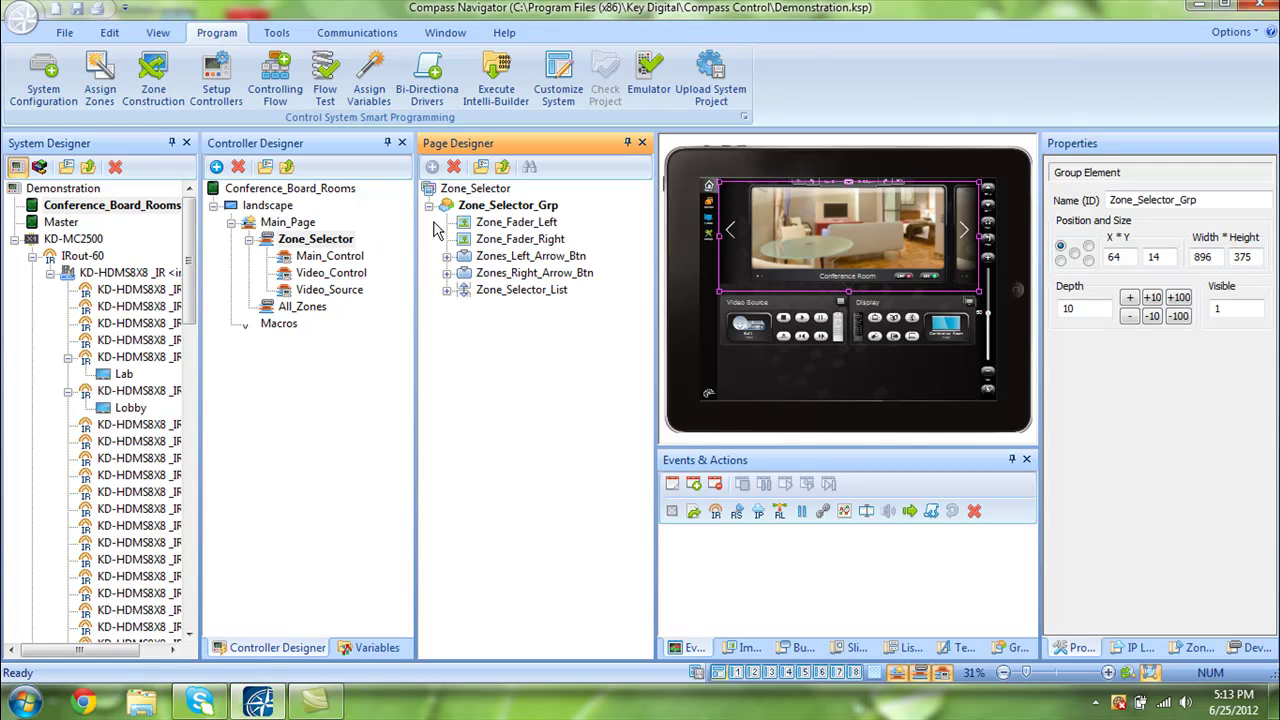
left_click(446, 292)
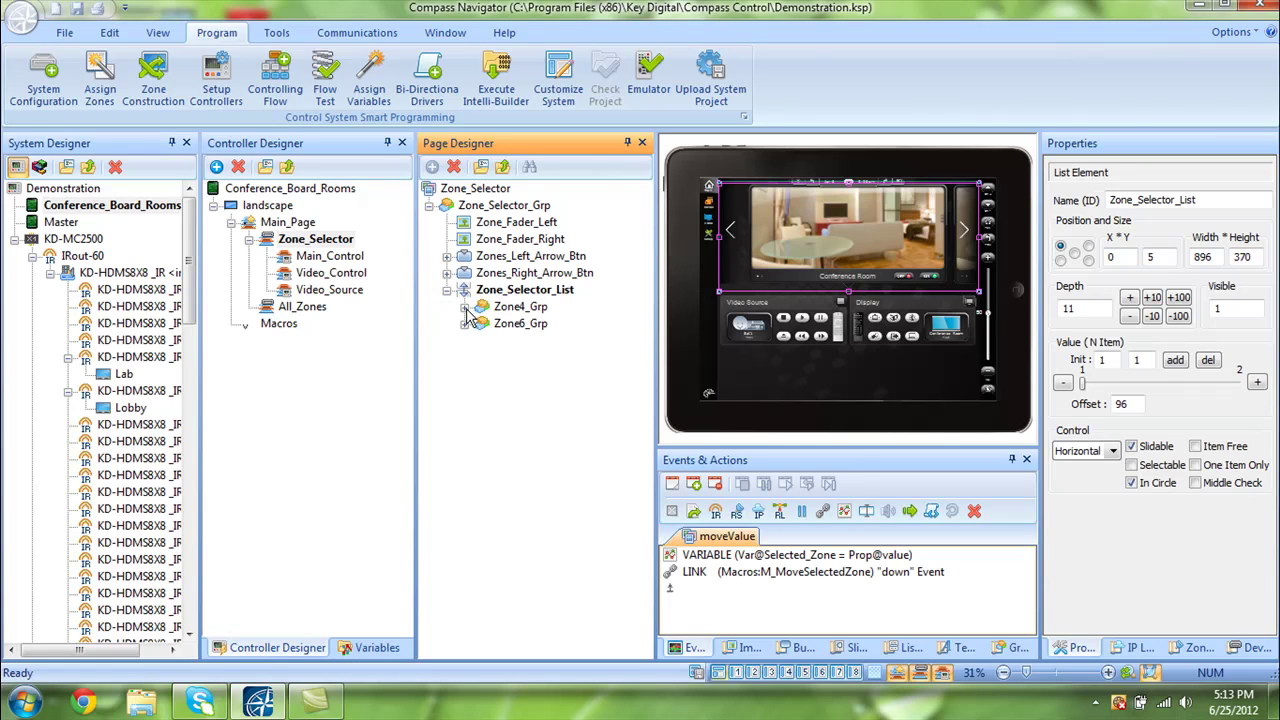
double_click(472, 308)
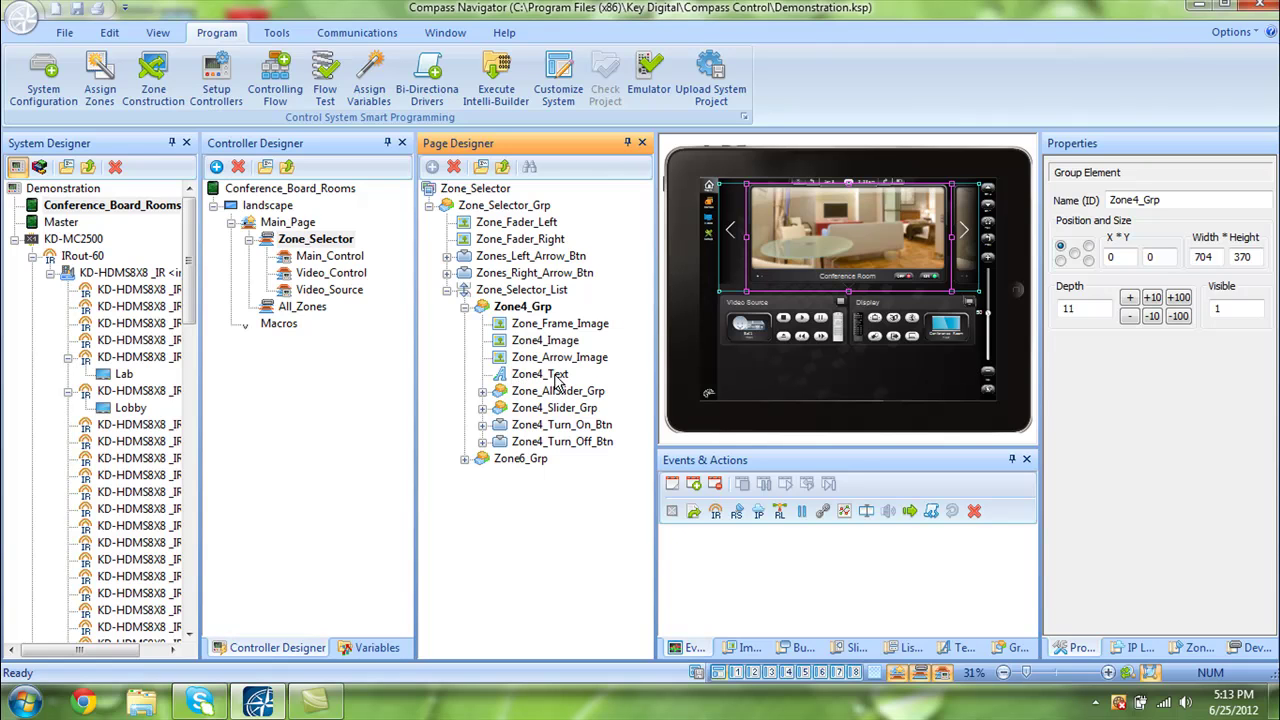
left_click(544, 342)
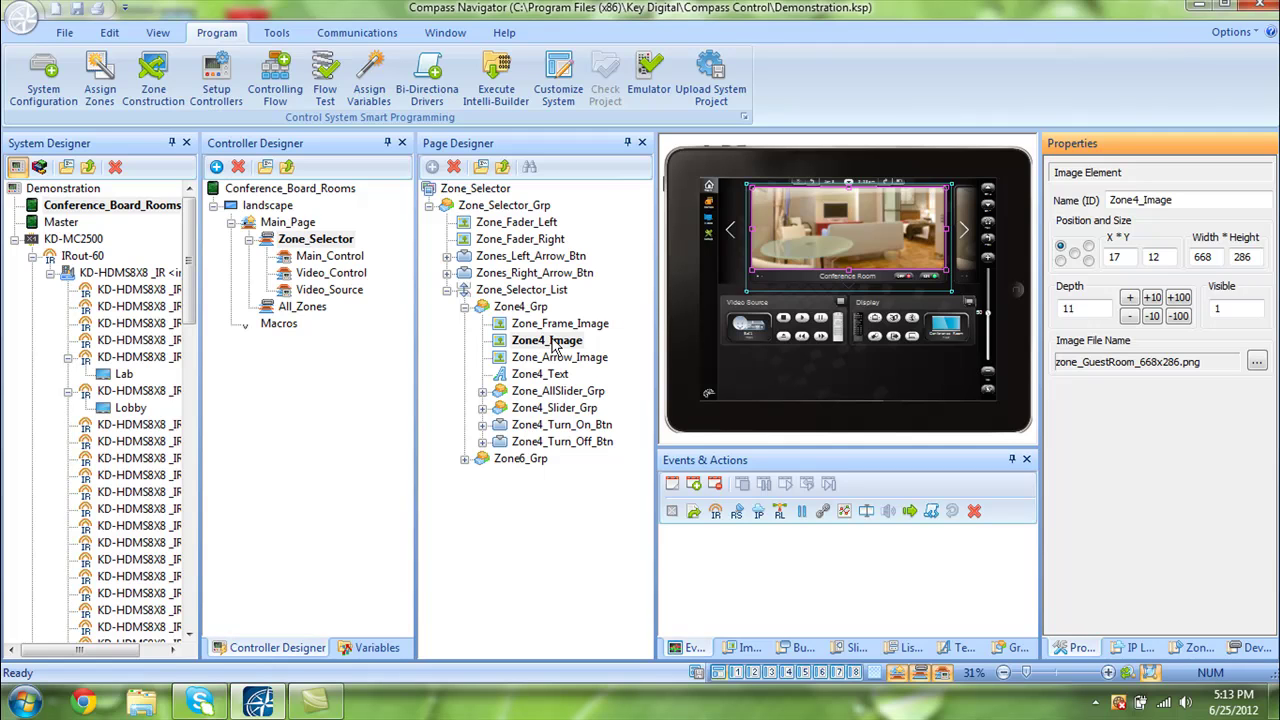
left_click(465, 459)
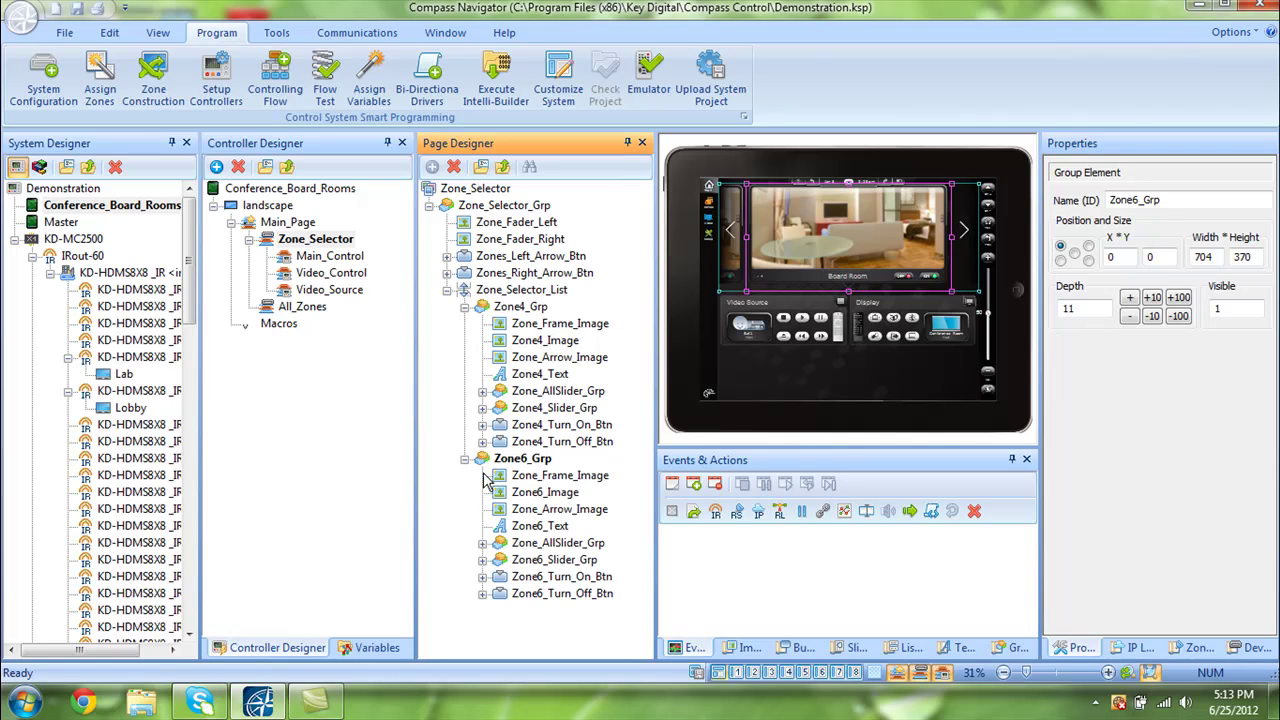
left_click(552, 496)
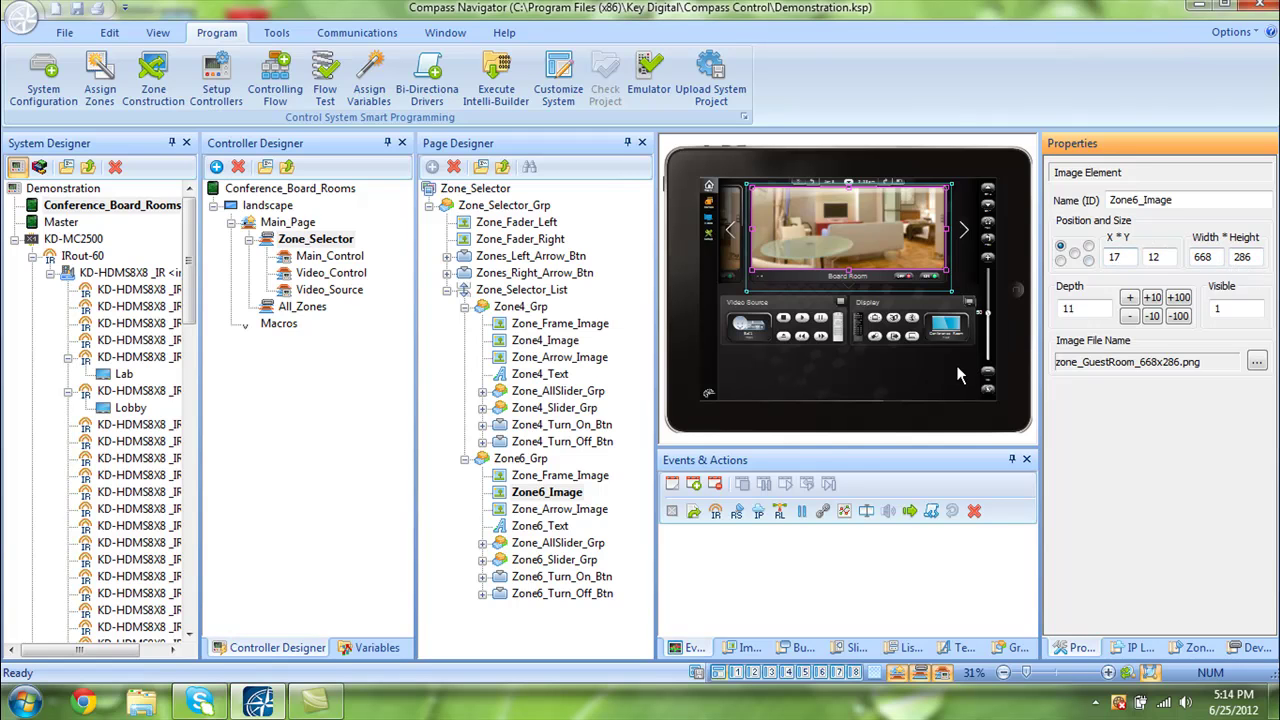
Step: Open the Zone Panels category of the Images Library and browse to the end of its images
left_click(757, 649)
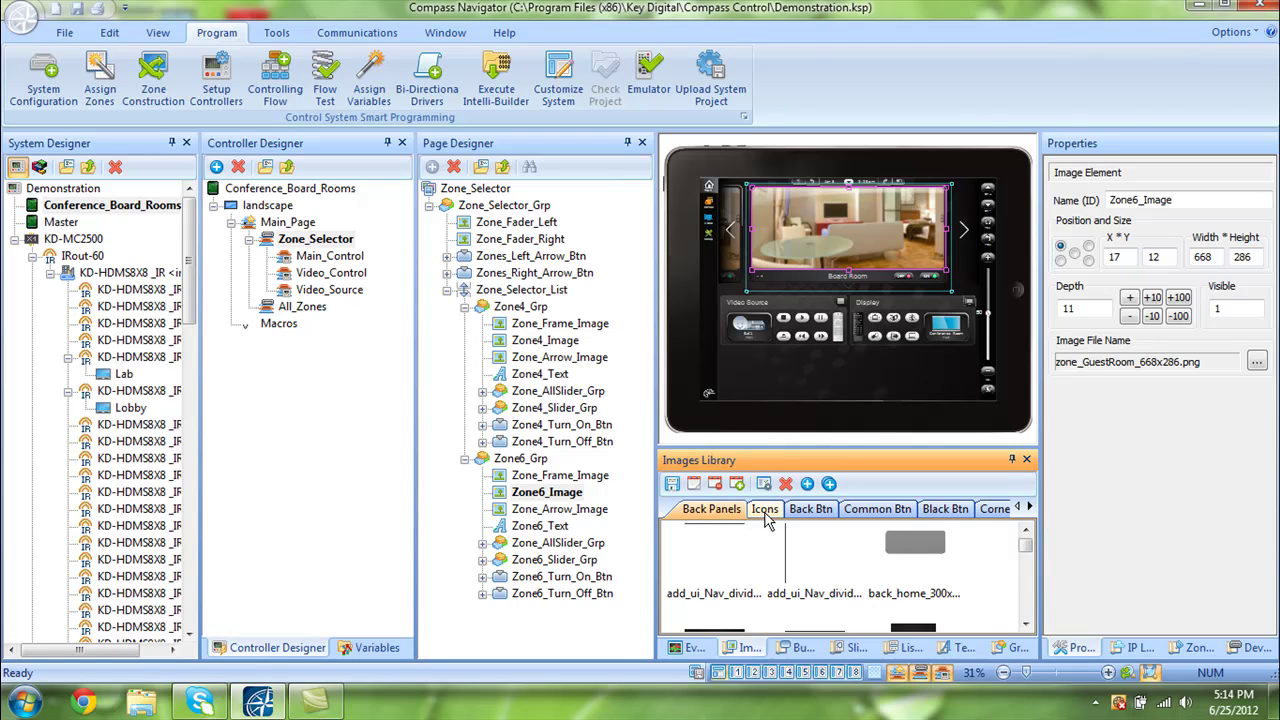
left_click(1029, 508)
left_click(1029, 508)
left_click(1029, 508)
left_click(1029, 508)
left_click(1029, 508)
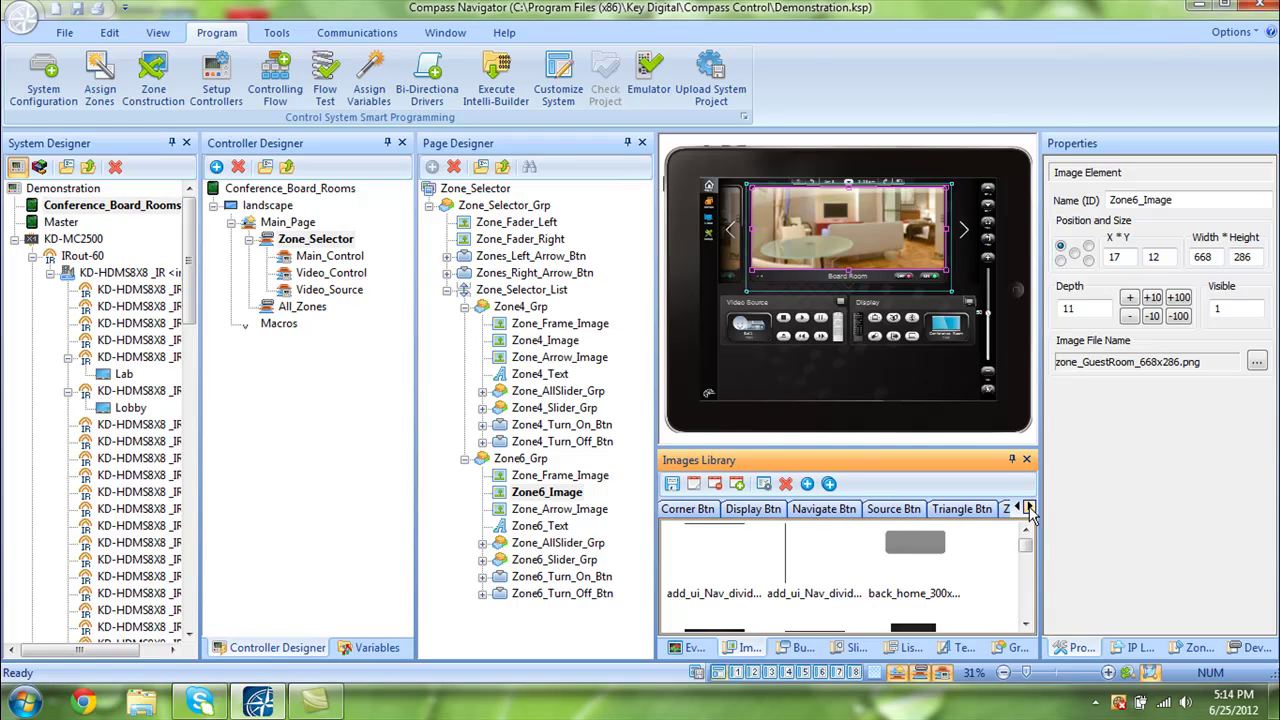
left_click(1029, 508)
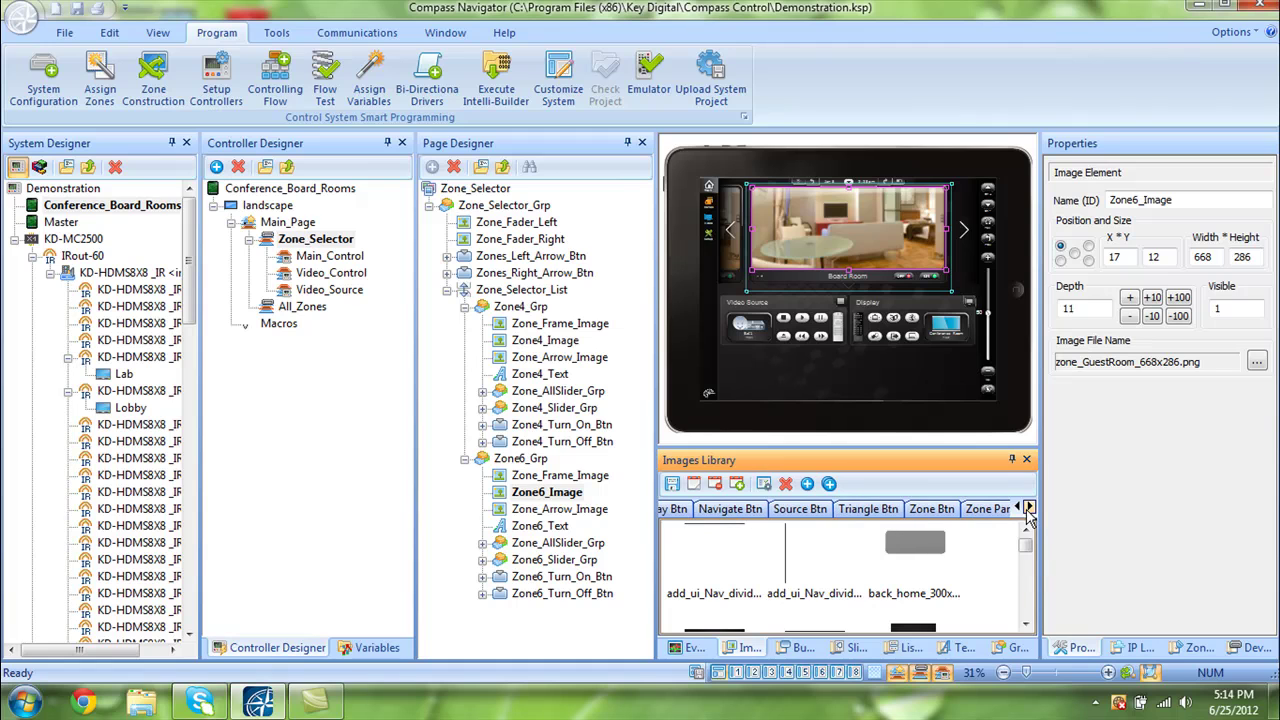
left_click(1029, 508)
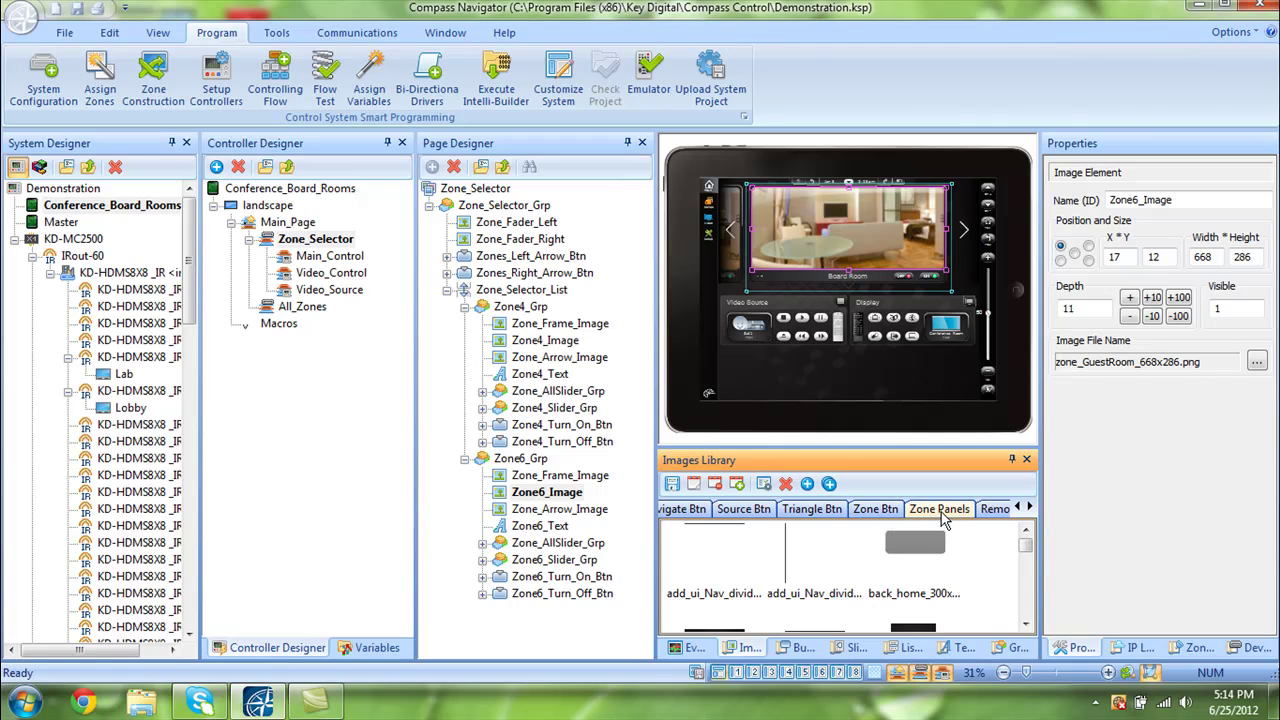
left_click(946, 516)
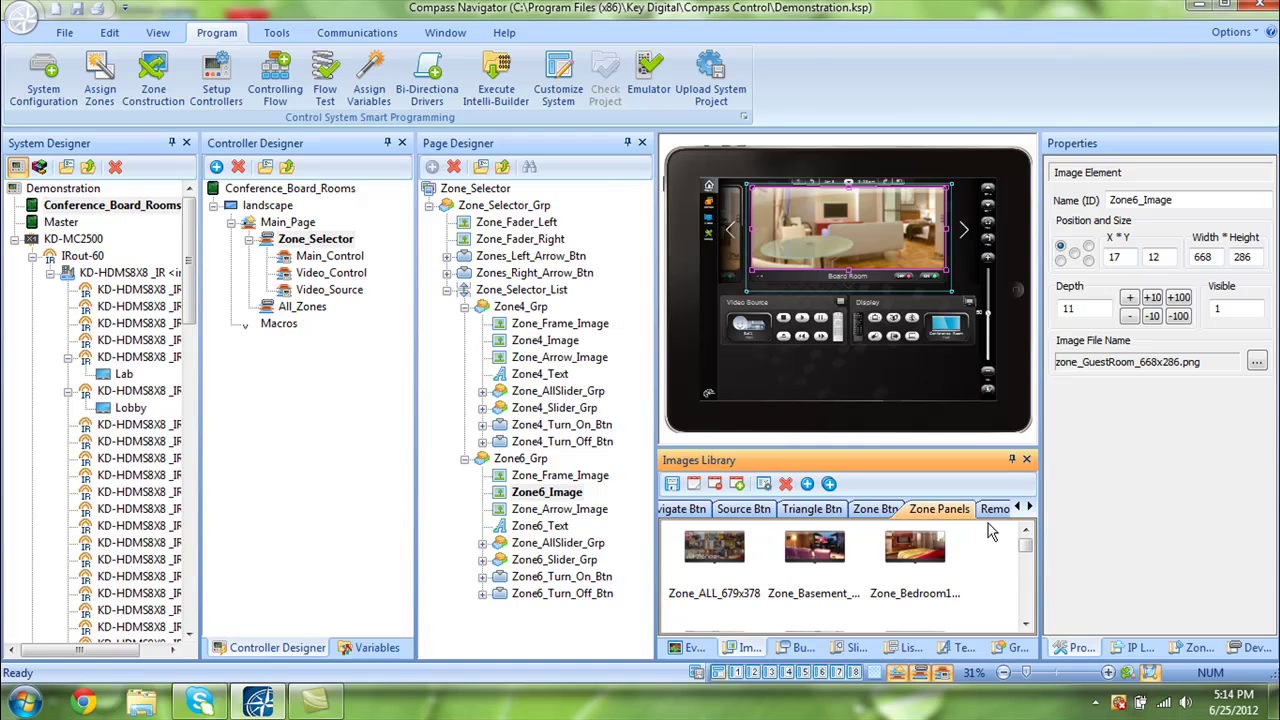
left_click_drag(1025, 545, 1030, 612)
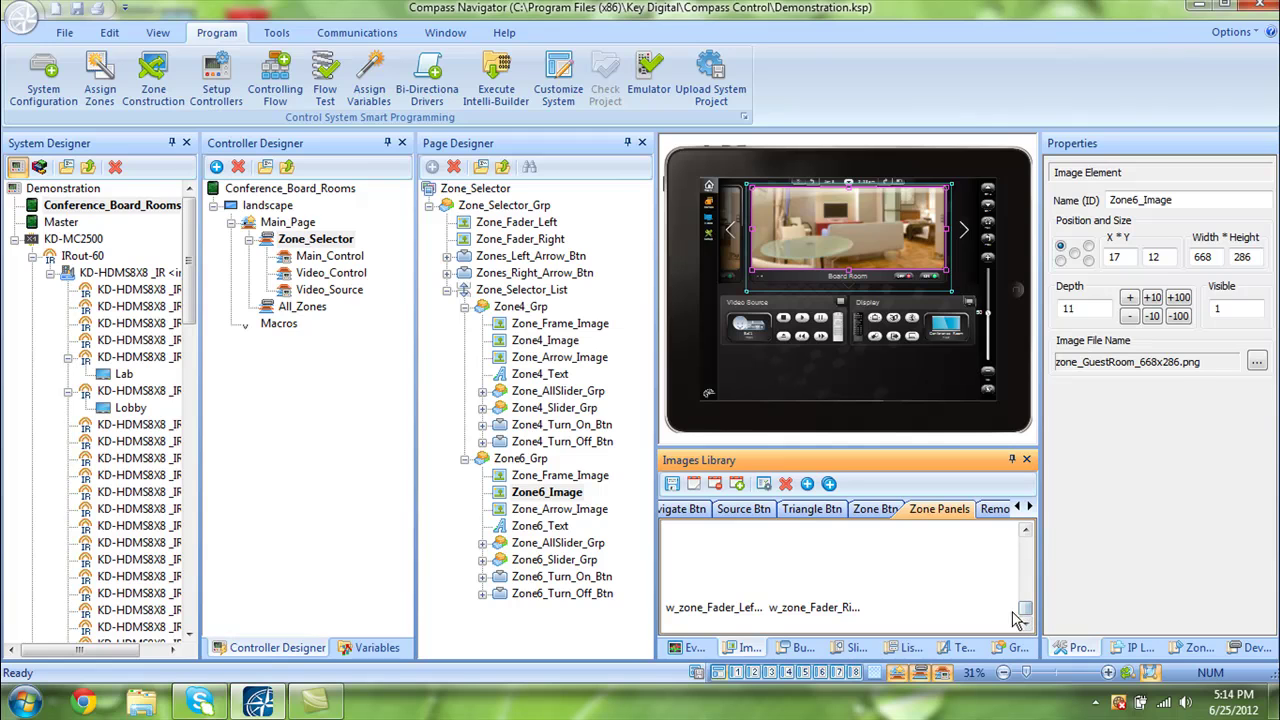
Step: Import KDBoardRm147x89.png from the Key Digital "Pics for Compass Library" folder into Zone Panels and locate it in the library
left_click(804, 488)
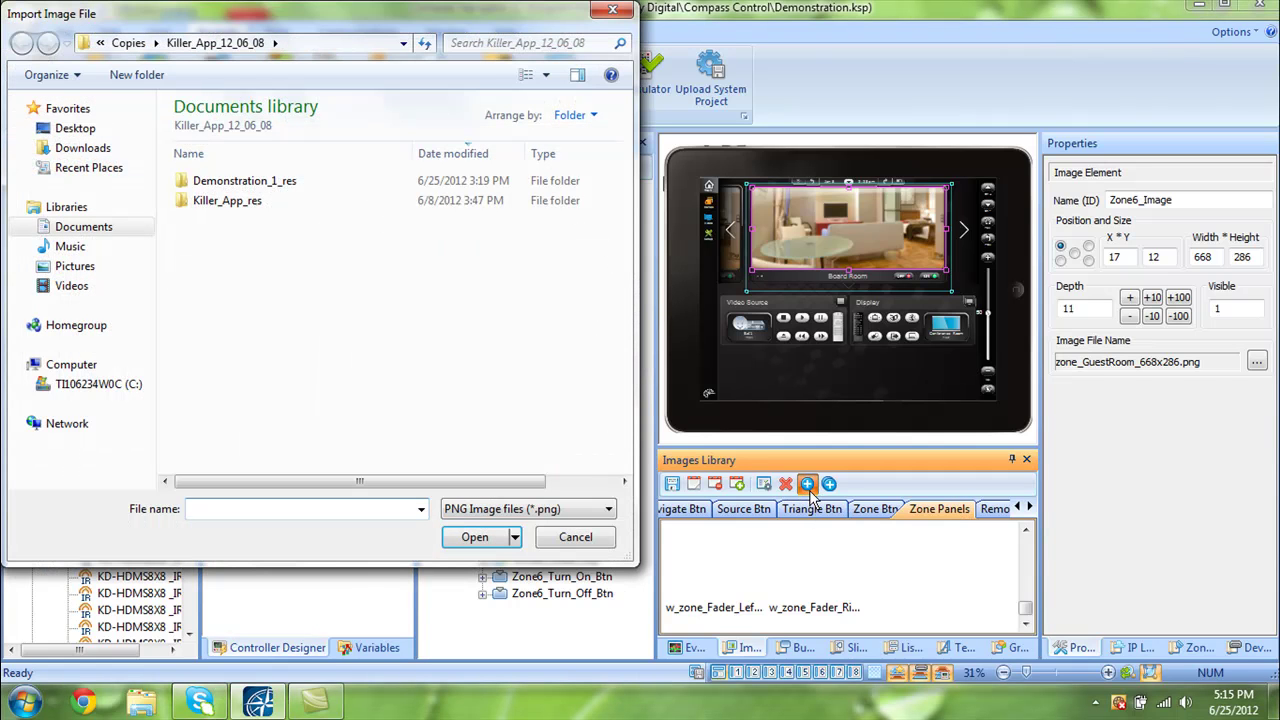
left_click(108, 228)
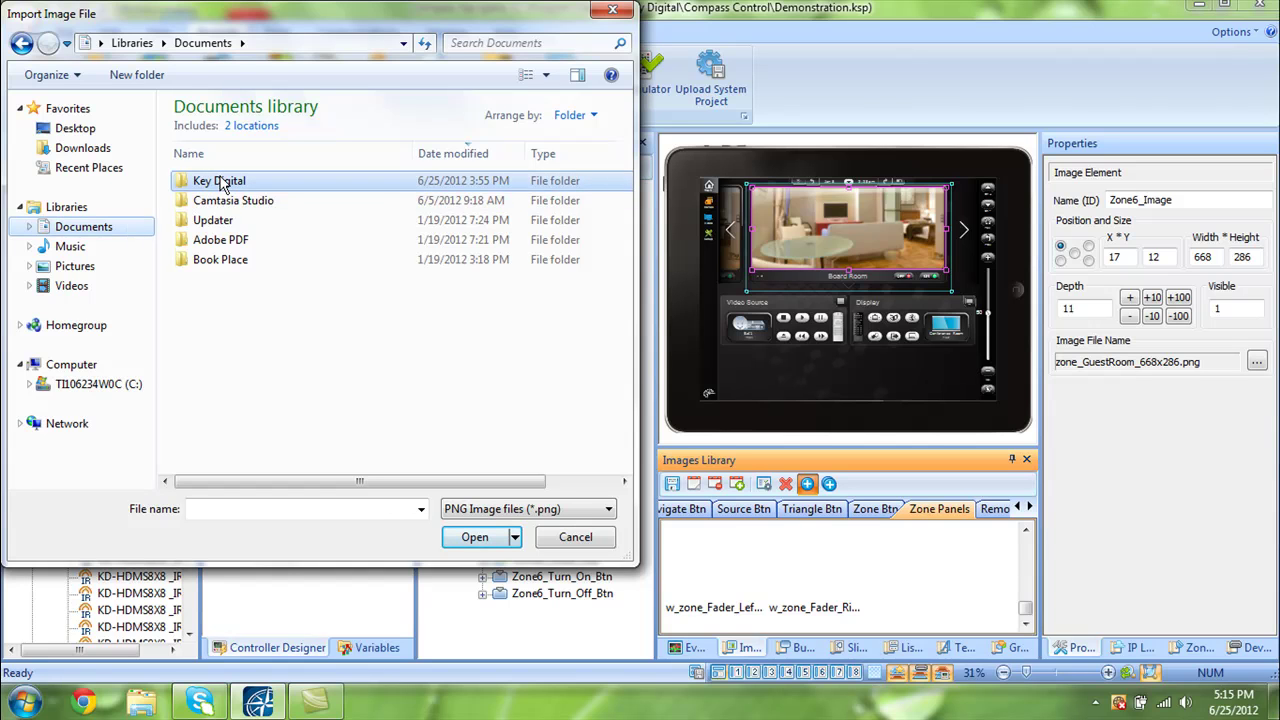
double_click(222, 181)
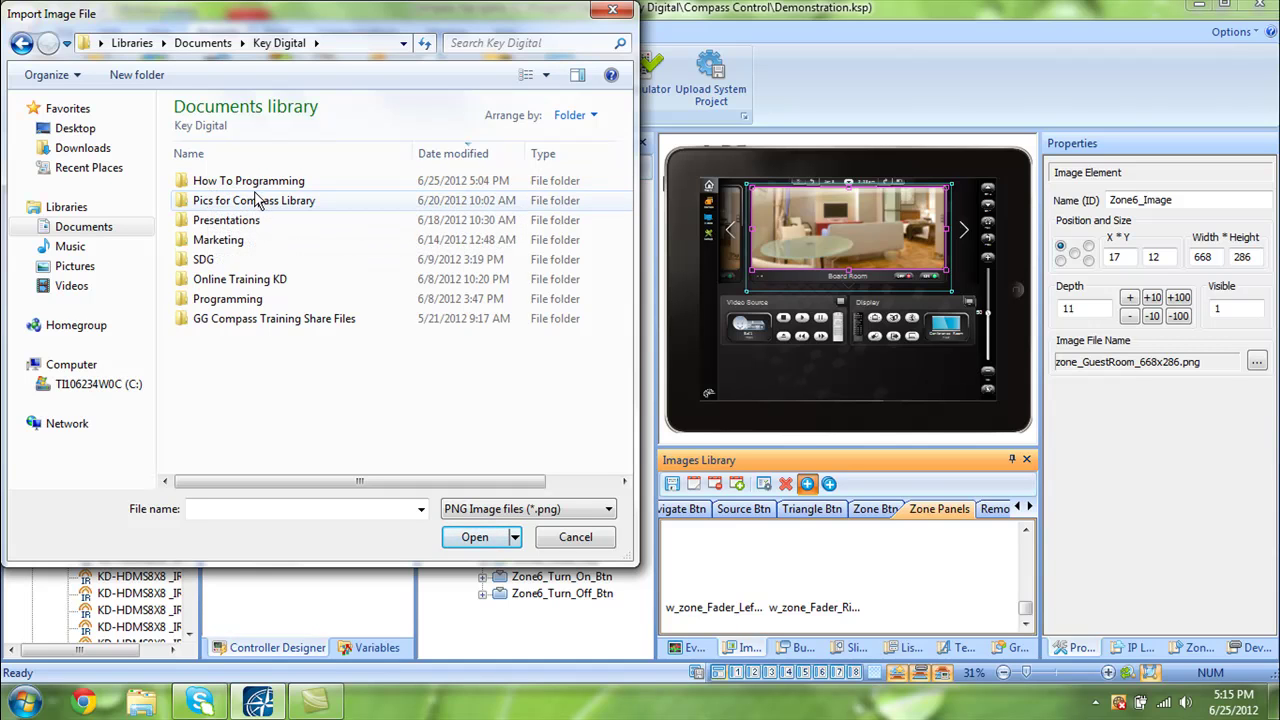
double_click(245, 201)
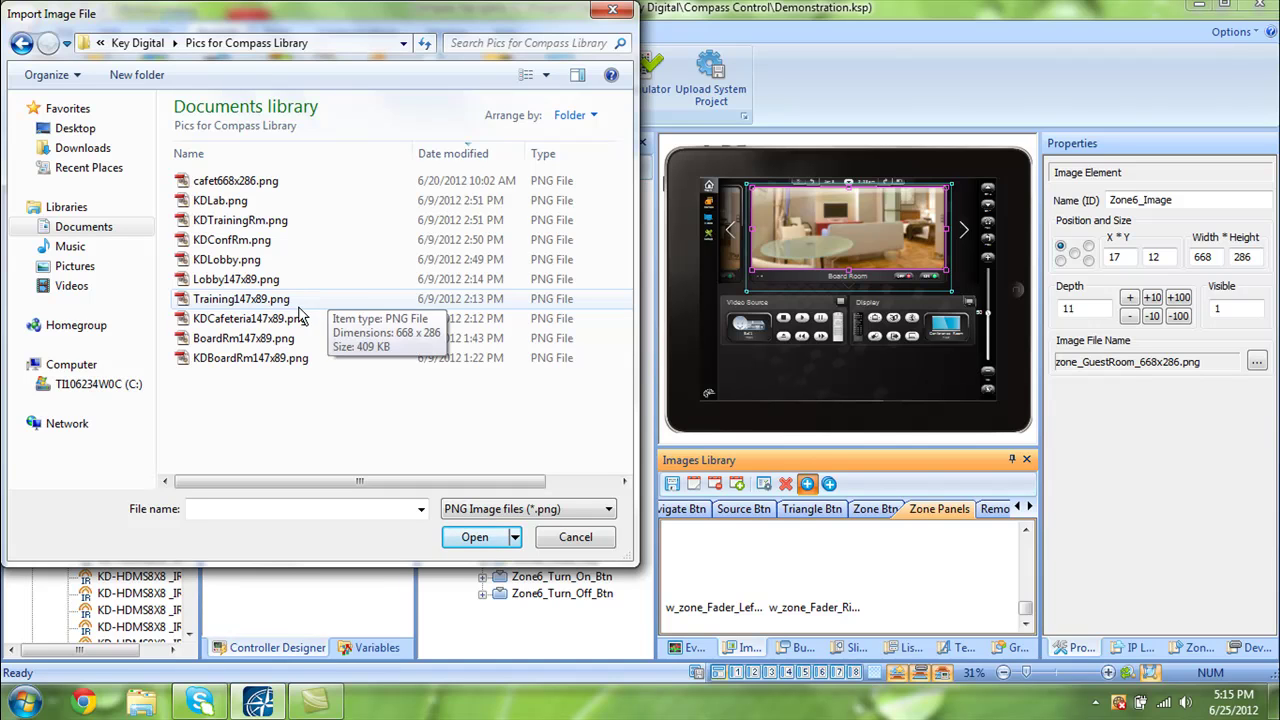
left_click(290, 362)
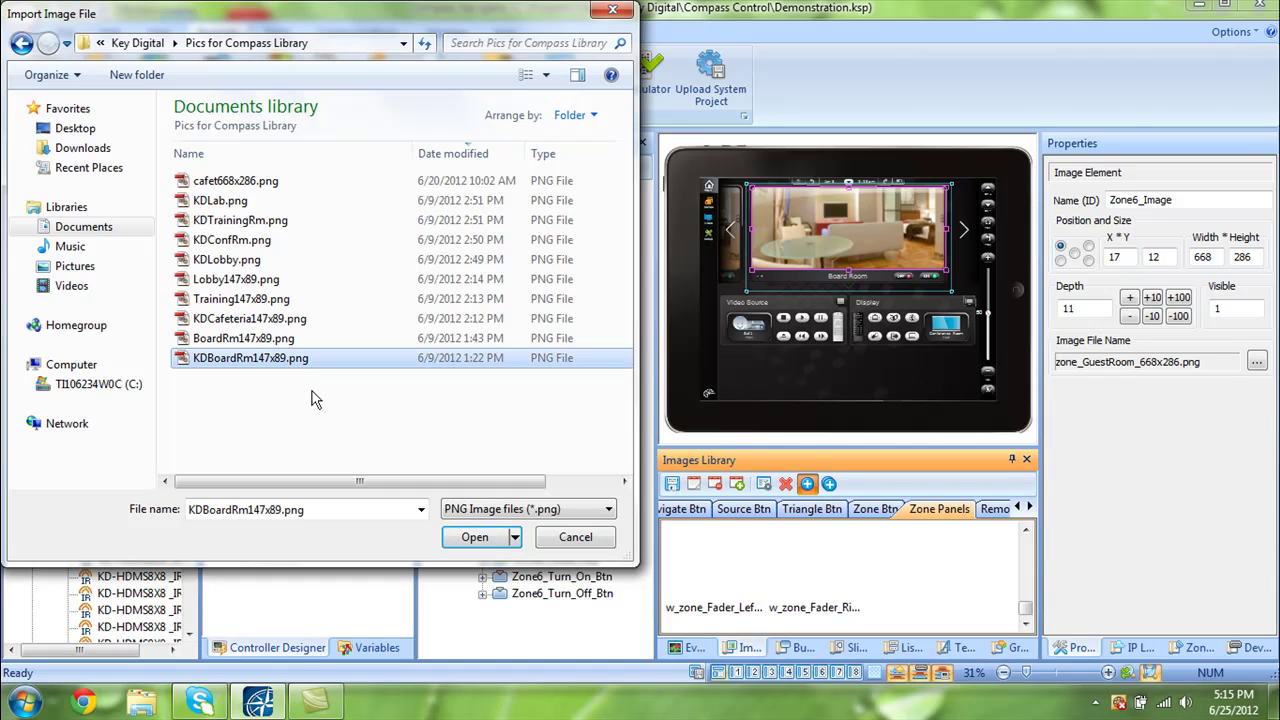
left_click(468, 541)
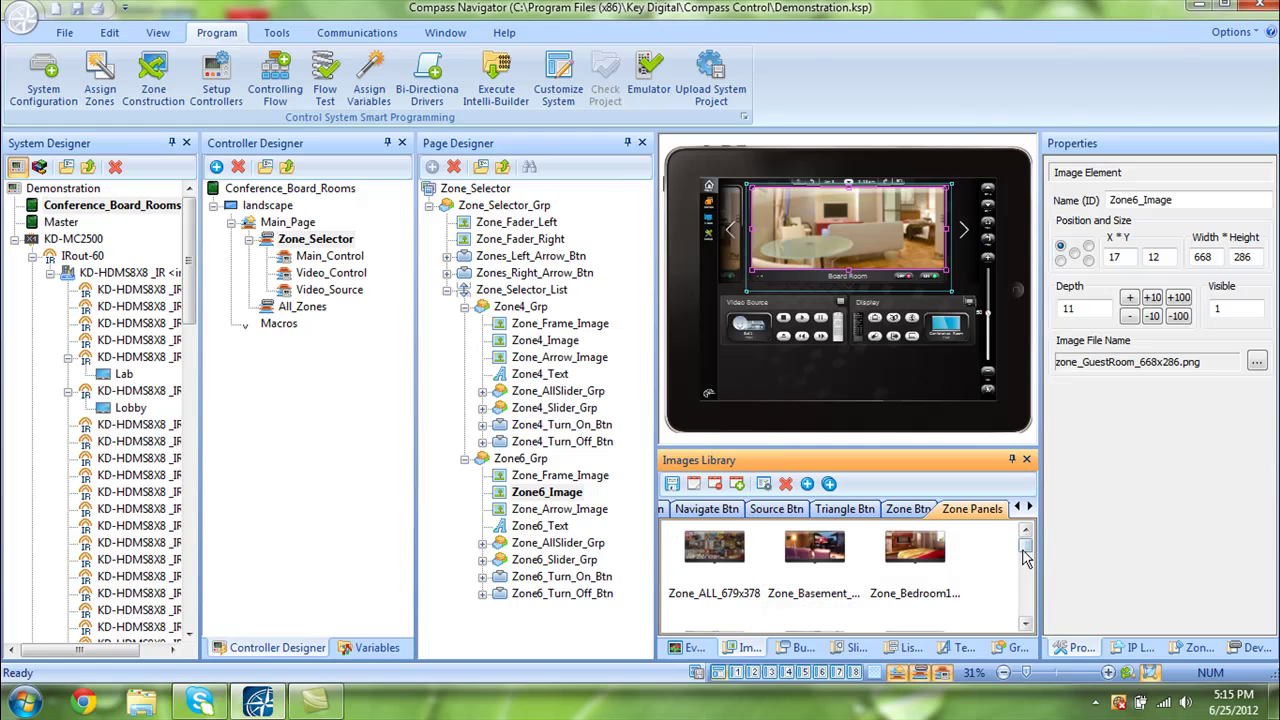
left_click_drag(1026, 550, 1026, 606)
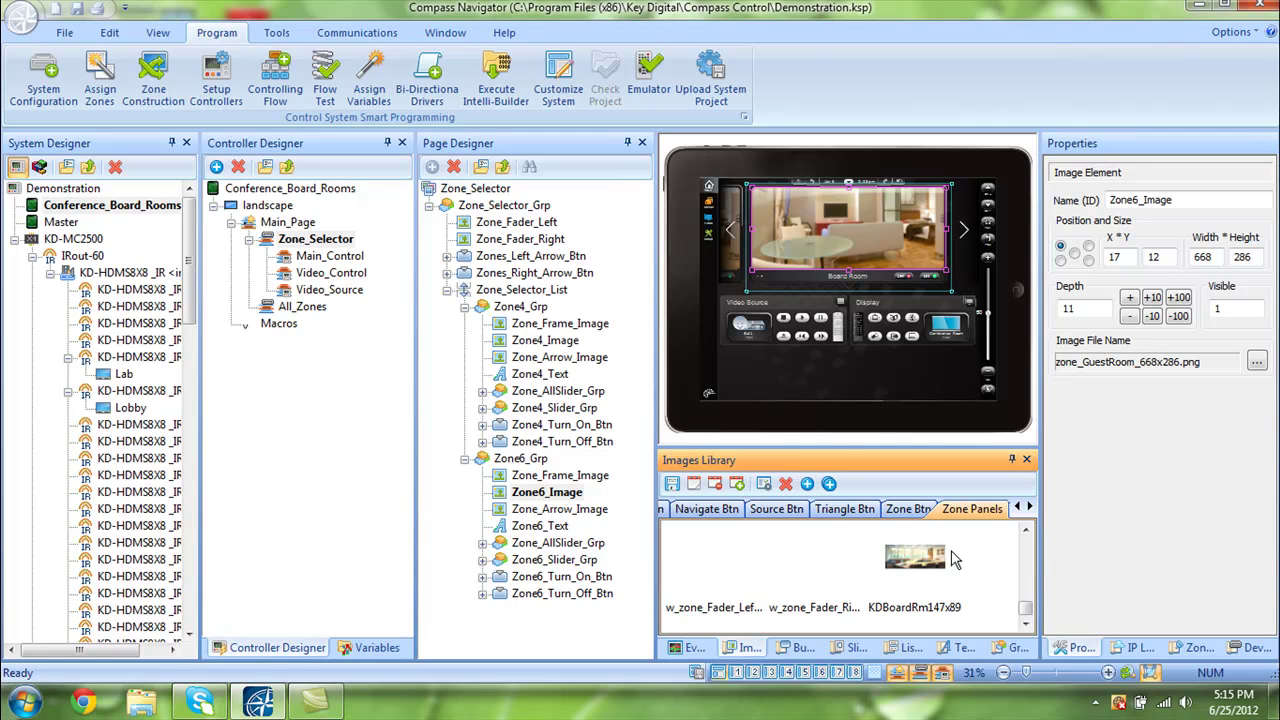
Step: Add the KDBoardRm147x89 library image to Zone6_Grp above Zone6_Image and set its position to X 17, Y 12
left_click_drag(909, 561, 530, 492)
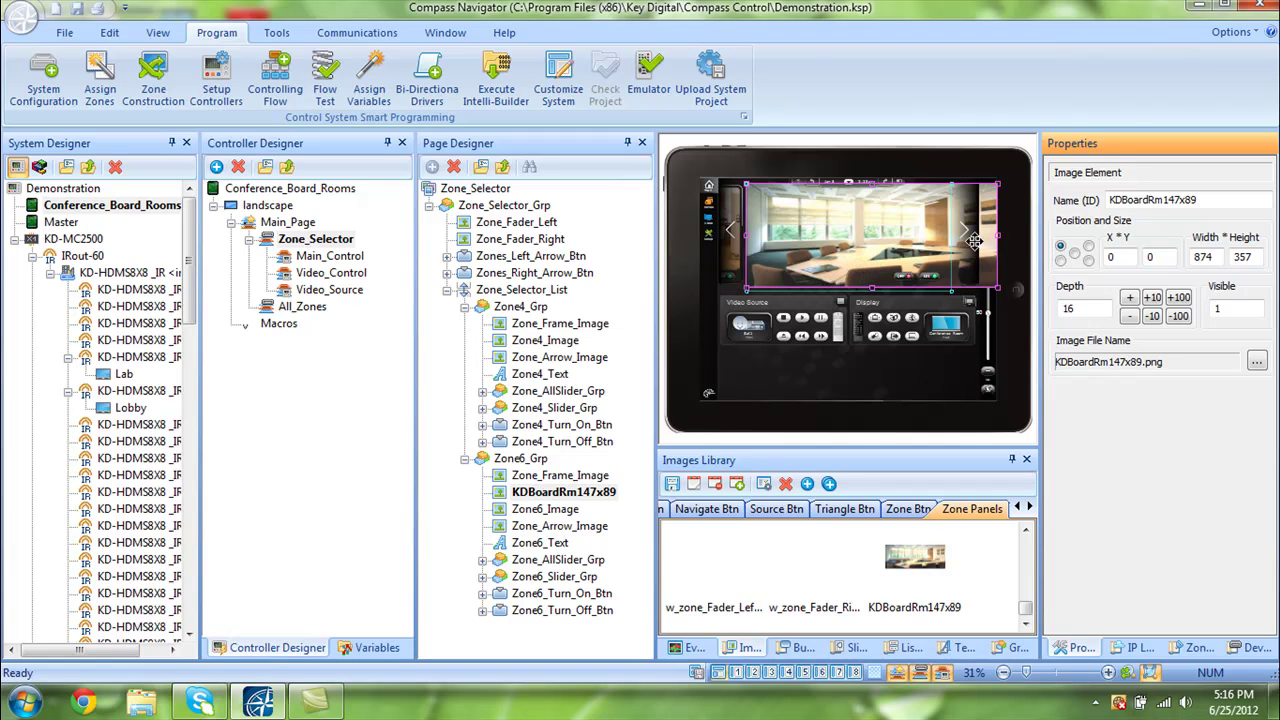
left_click(1126, 255)
type("17")
key("Tab")
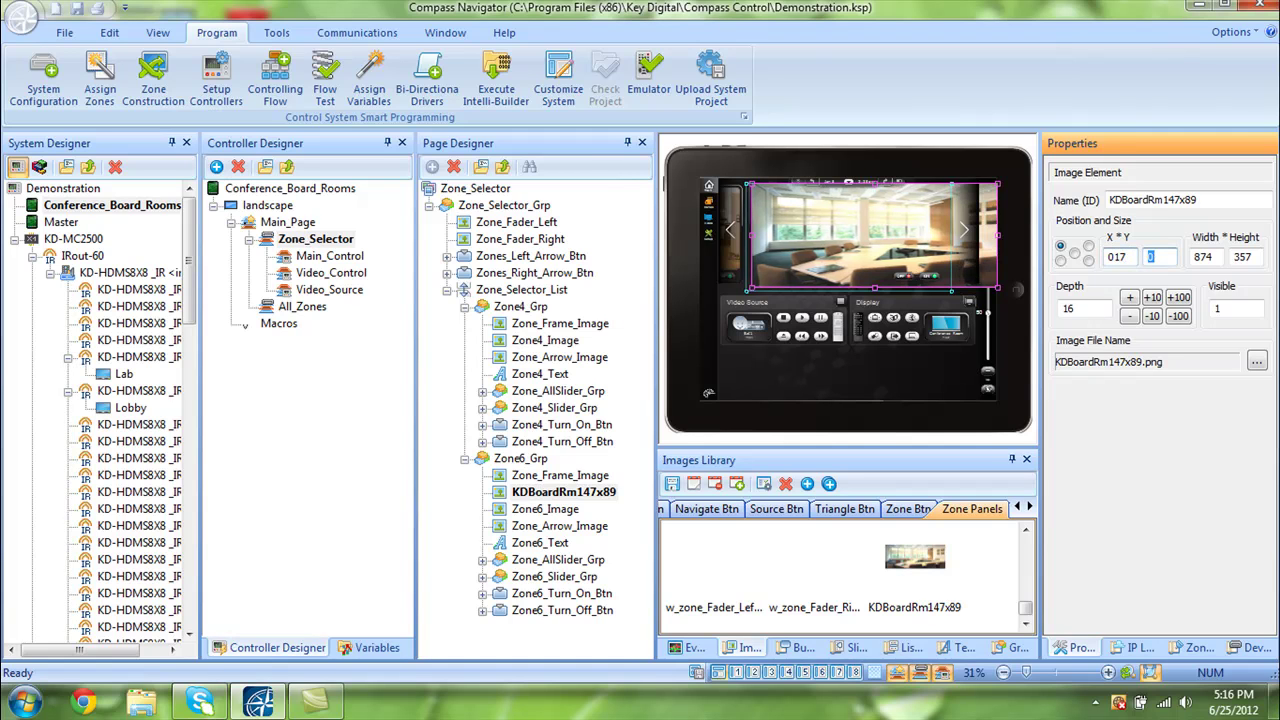
type("1")
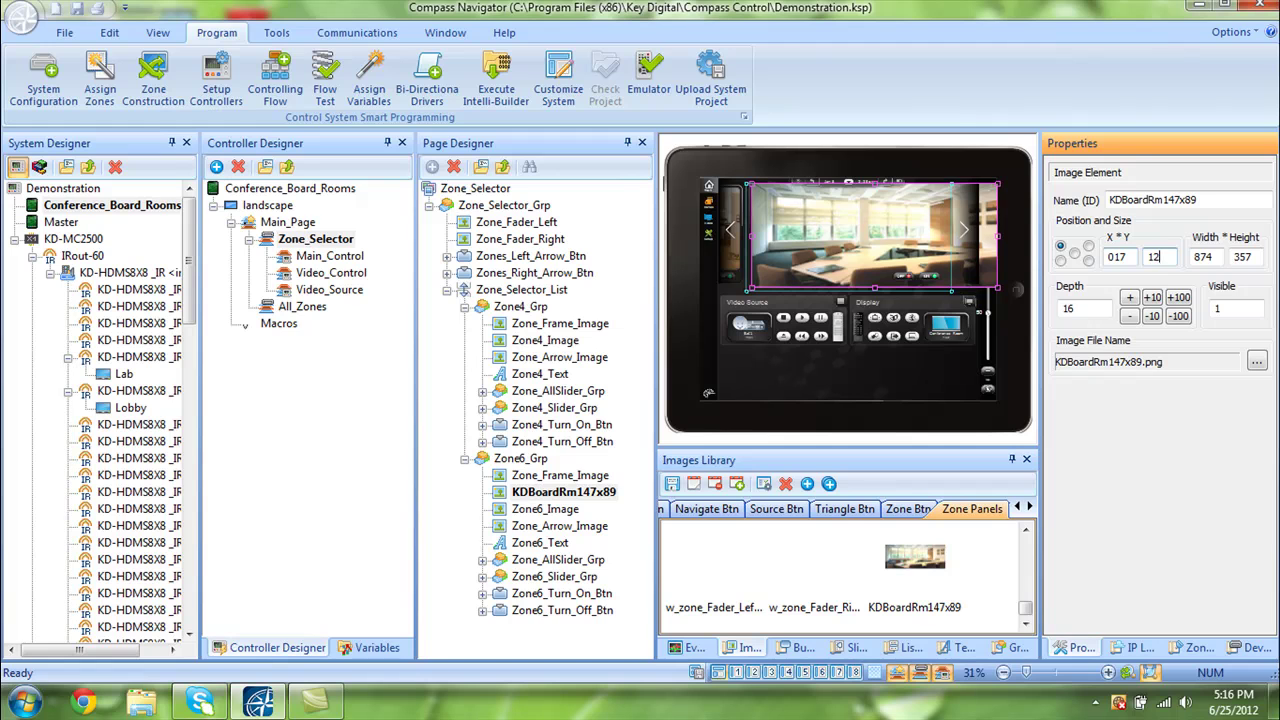
type("2")
key("Tab")
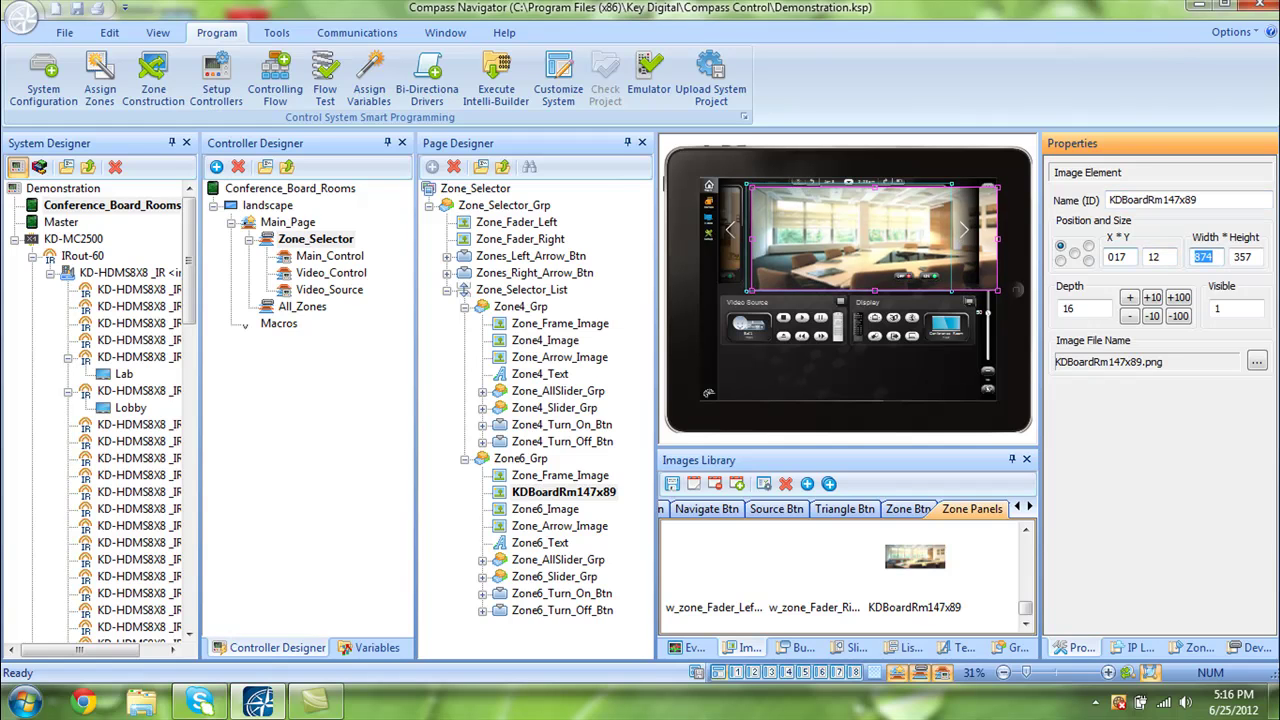
Step: Set the KDBoardRm147x89 image's size to 668 wide by 286 high and delete the original Zone6_Image
type("668")
key("Tab")
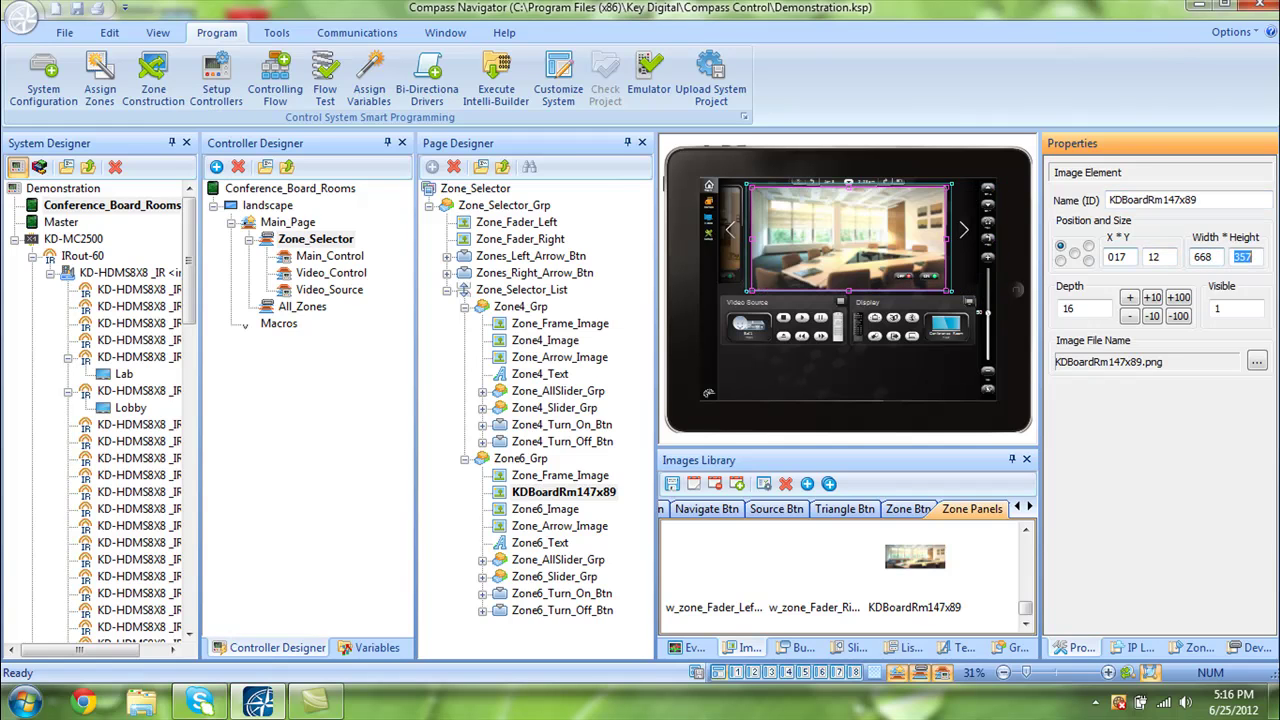
type("286")
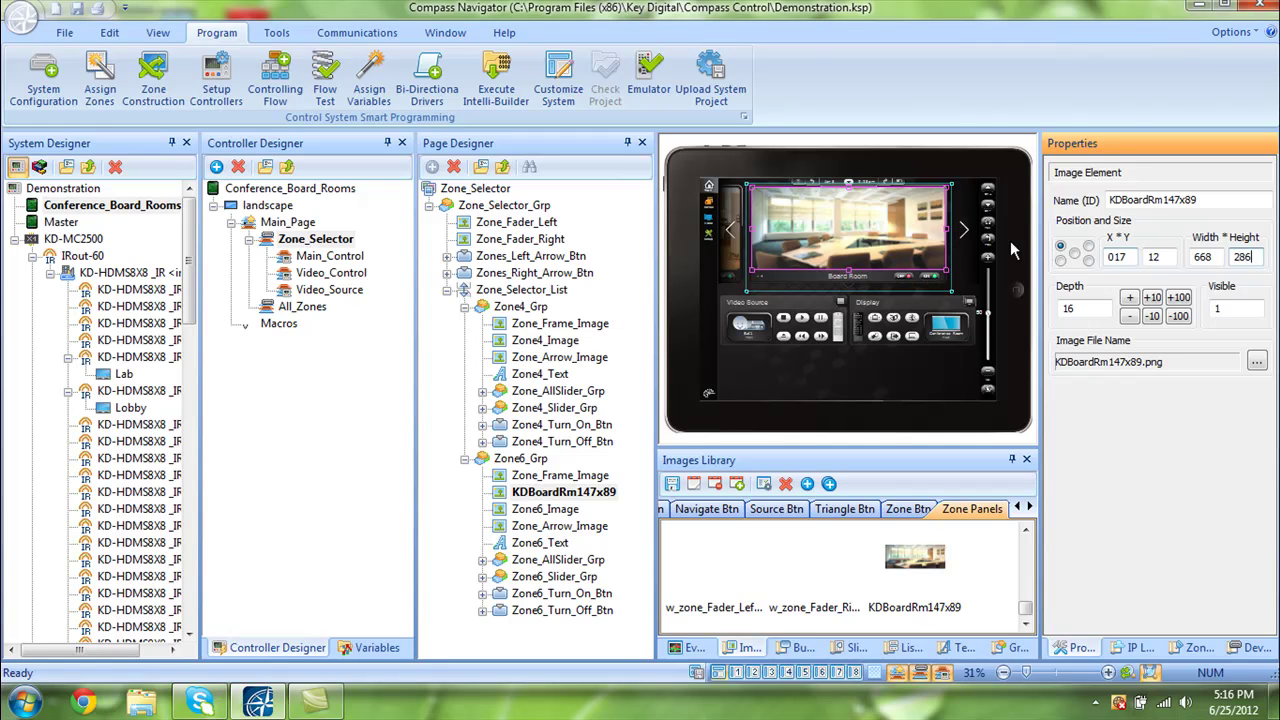
left_click(541, 510)
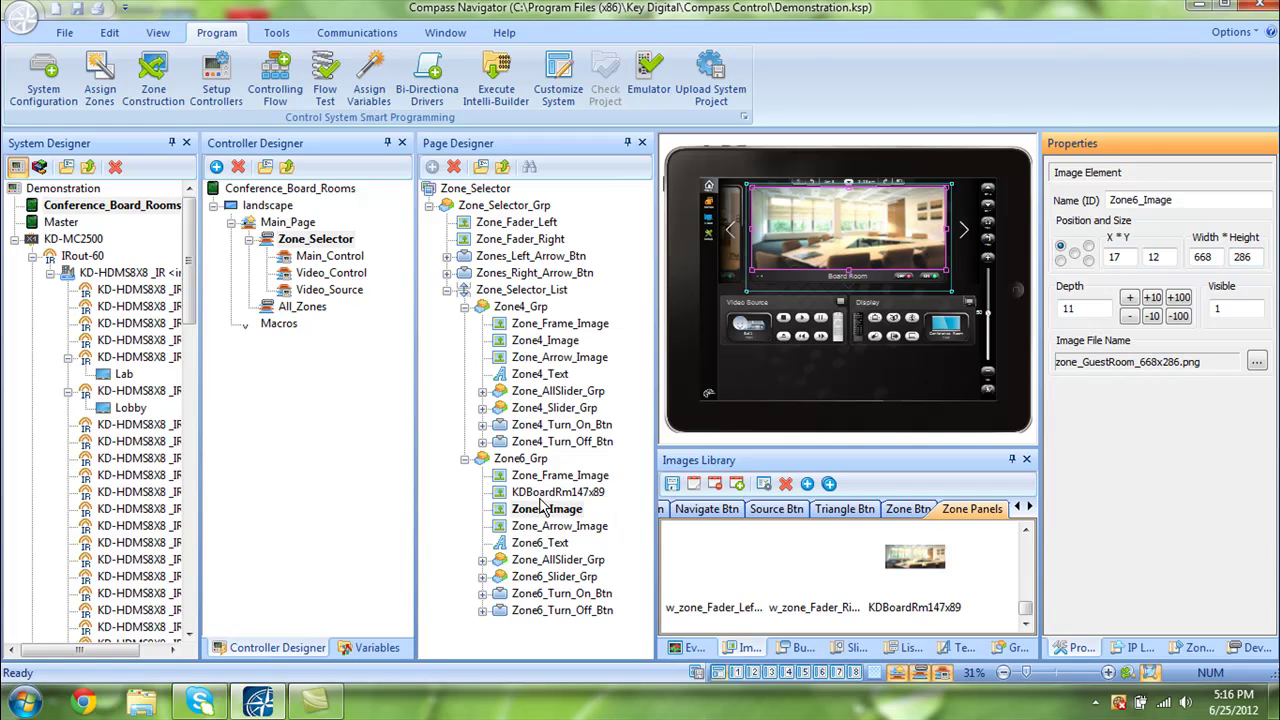
key("Delete")
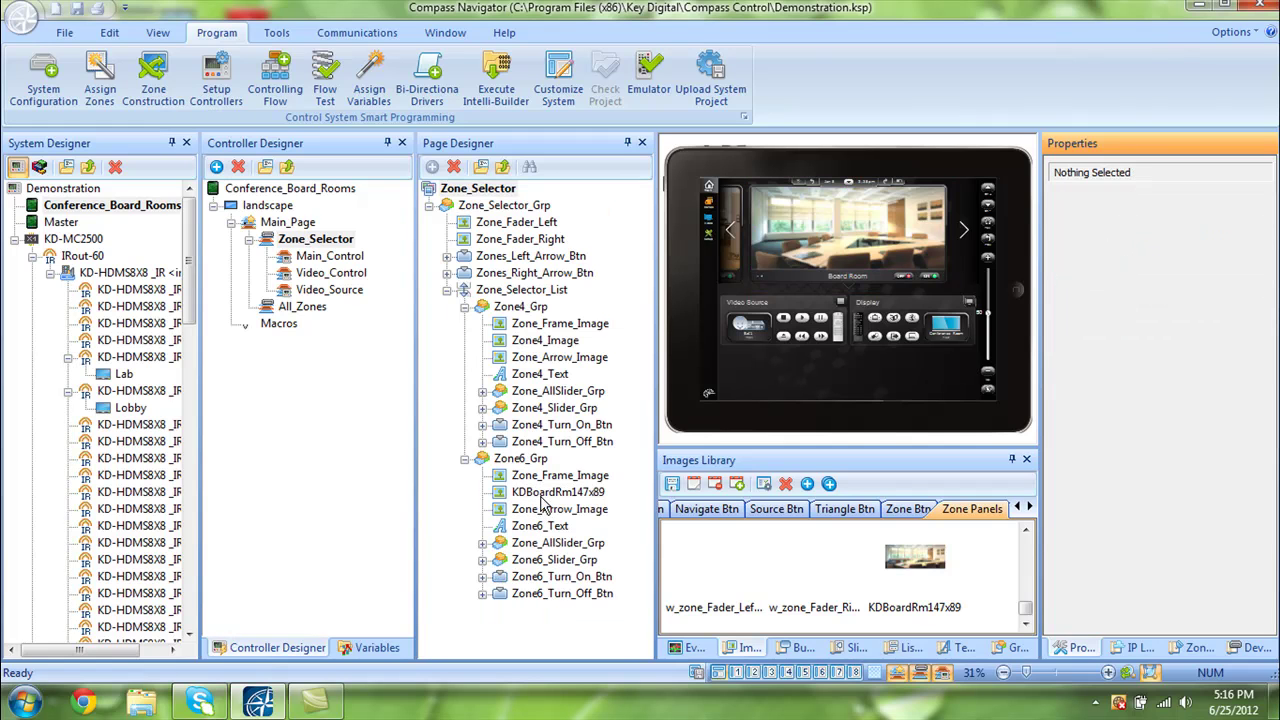
Step: Check Zone4_Image, import KDConfRm.png from the "Pics for Compass Library" folder into Zone Panels, and select it in the library
left_click(533, 345)
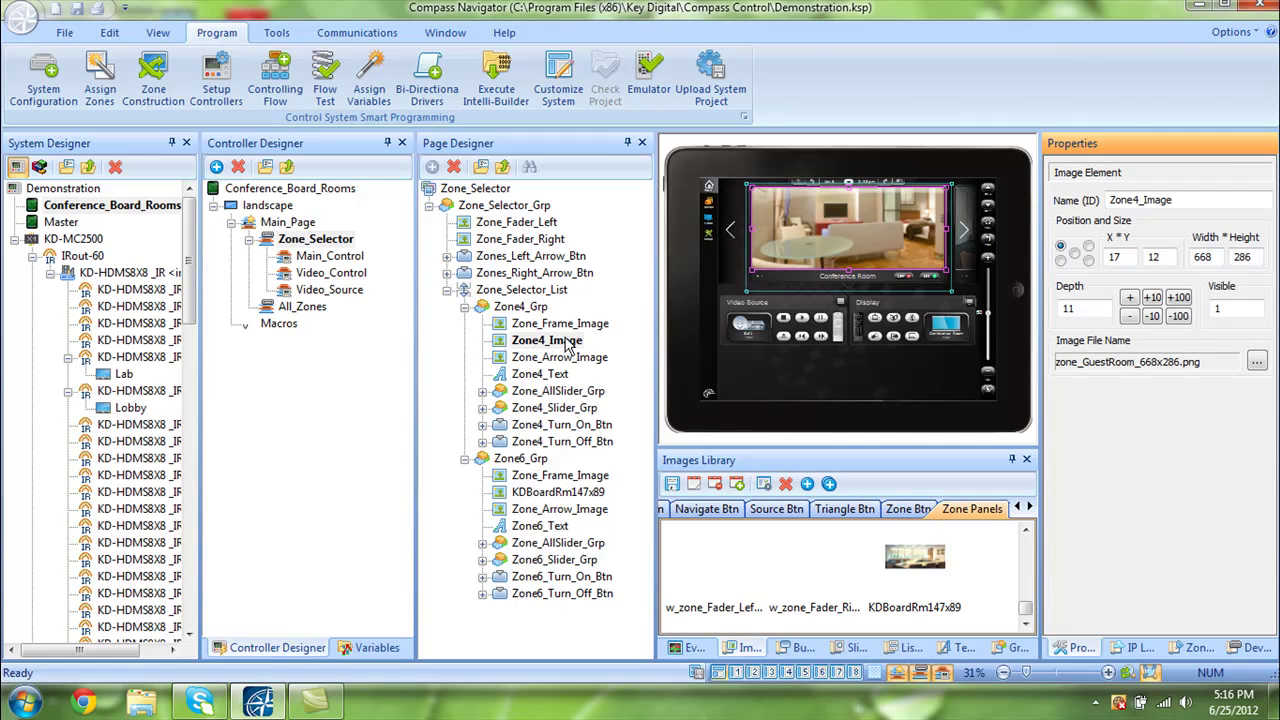
left_click(807, 484)
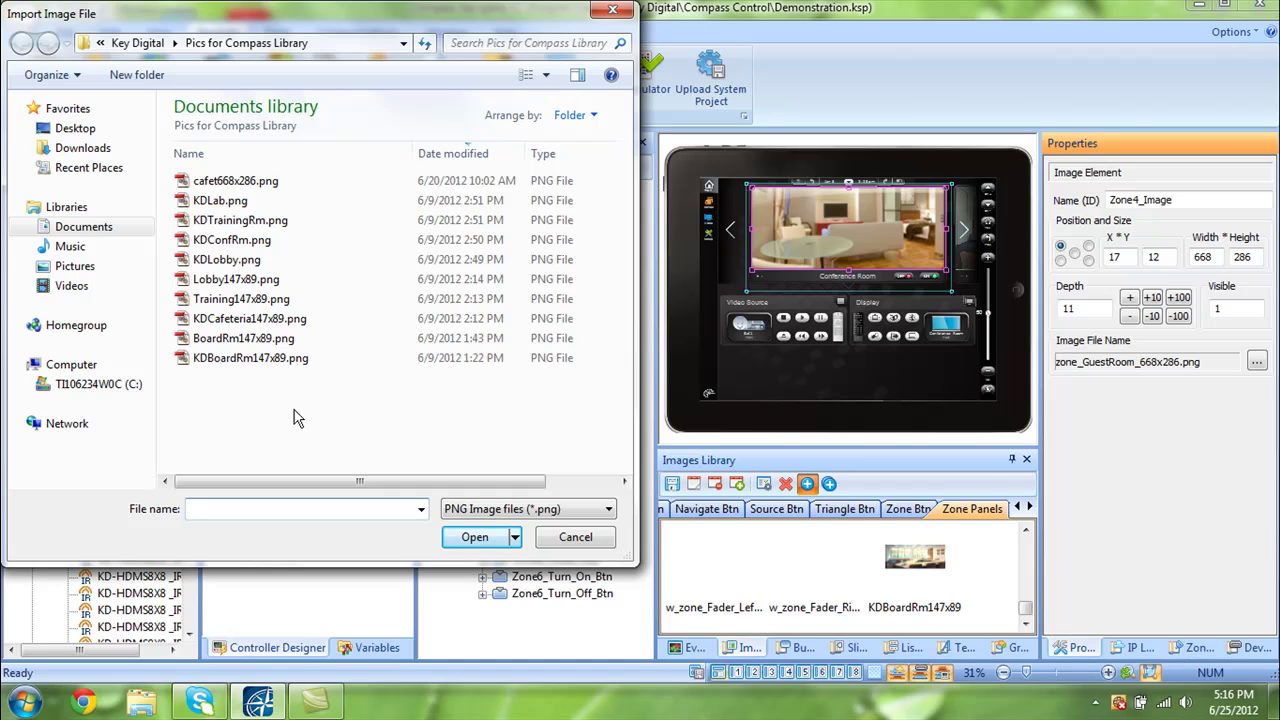
left_click(243, 242)
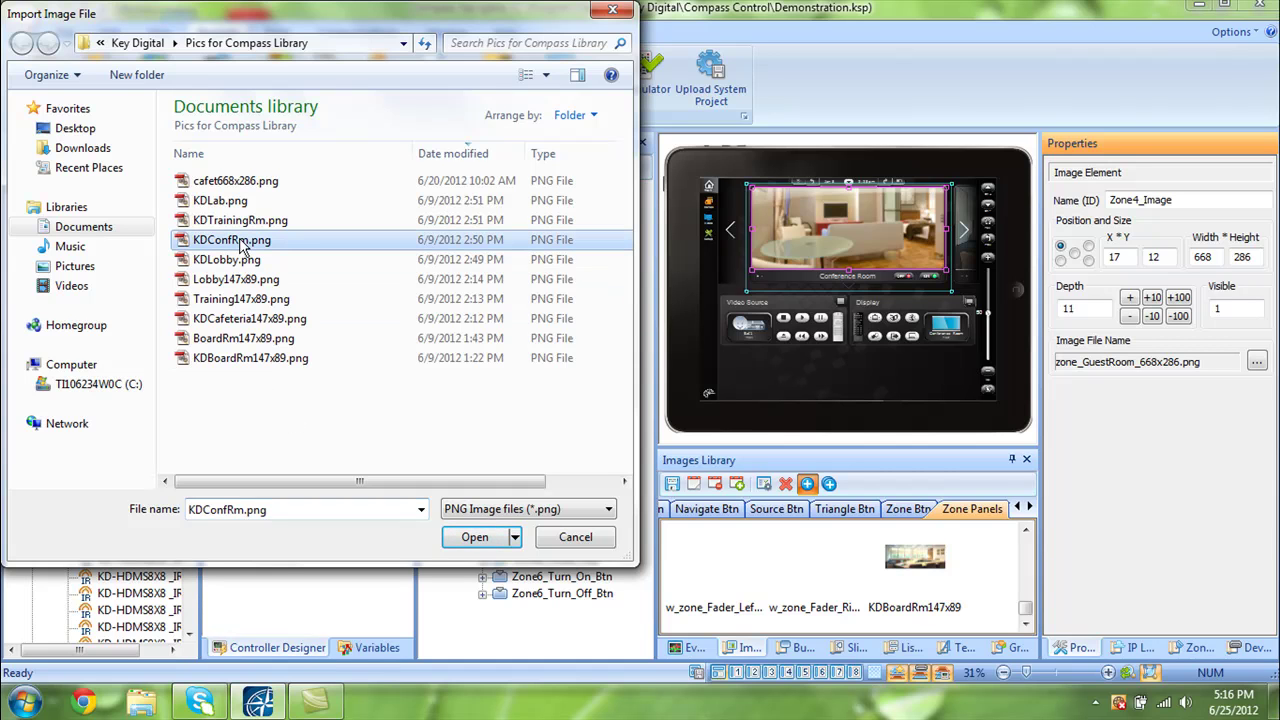
left_click(475, 537)
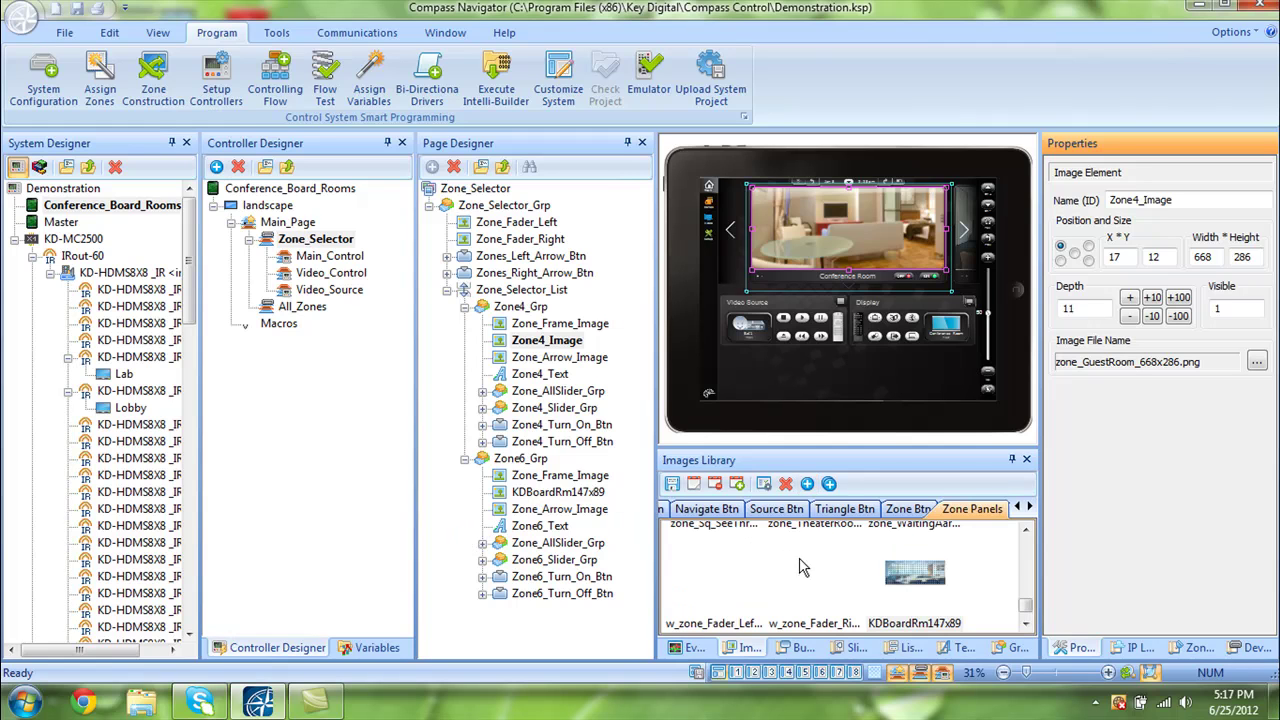
left_click(922, 588)
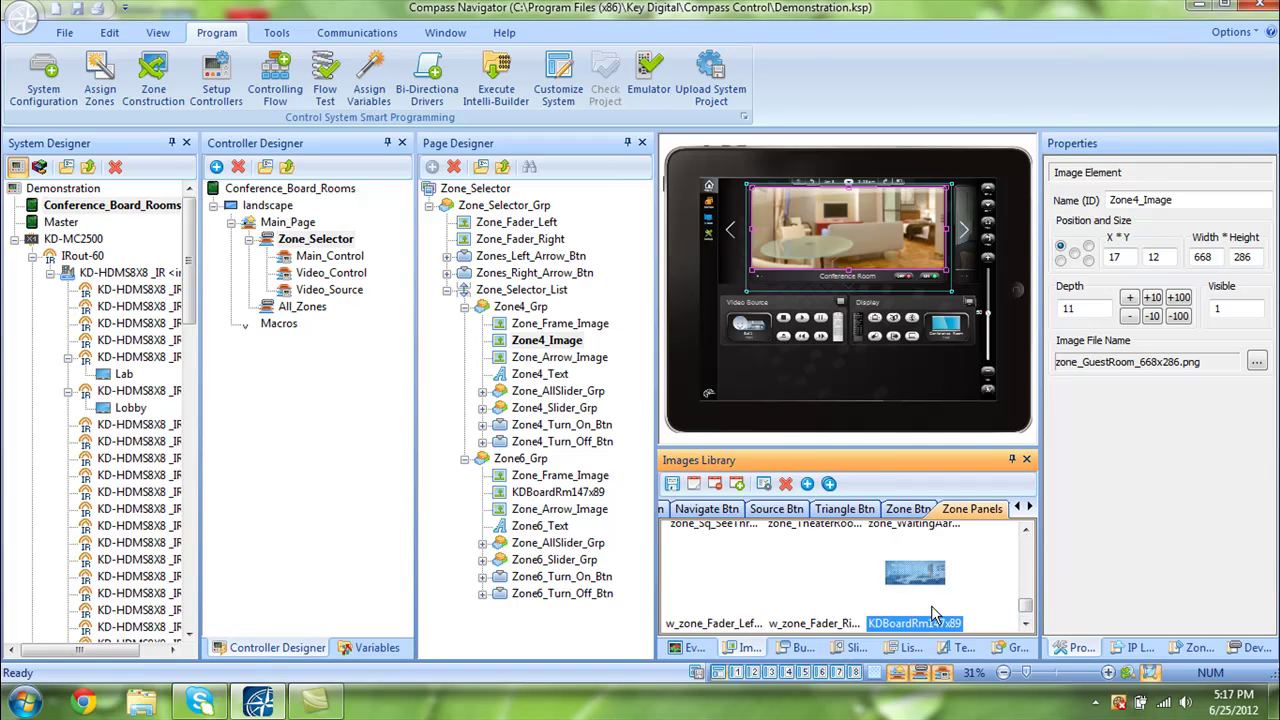
left_click(1026, 622)
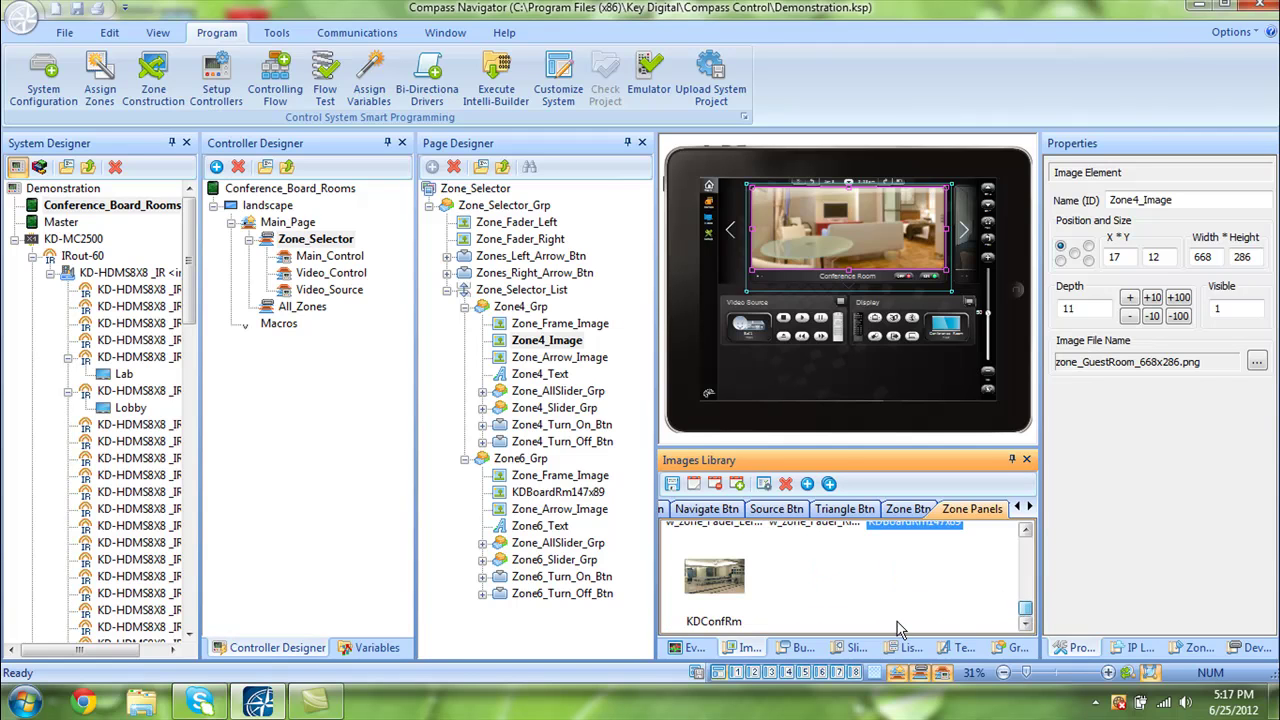
left_click(714, 580)
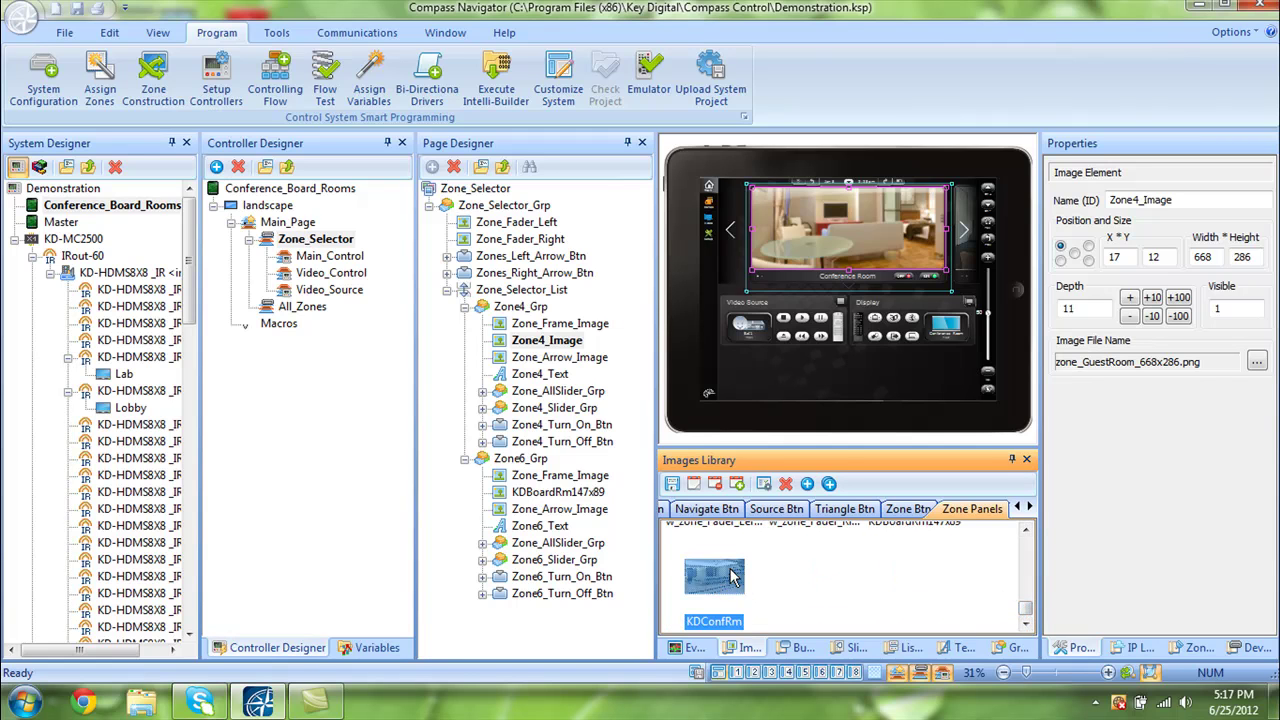
Step: Add the KDConfRm library image to Zone4_Grp above Zone4_Image and set its position to X 17, Y 12
left_click_drag(723, 571, 545, 345)
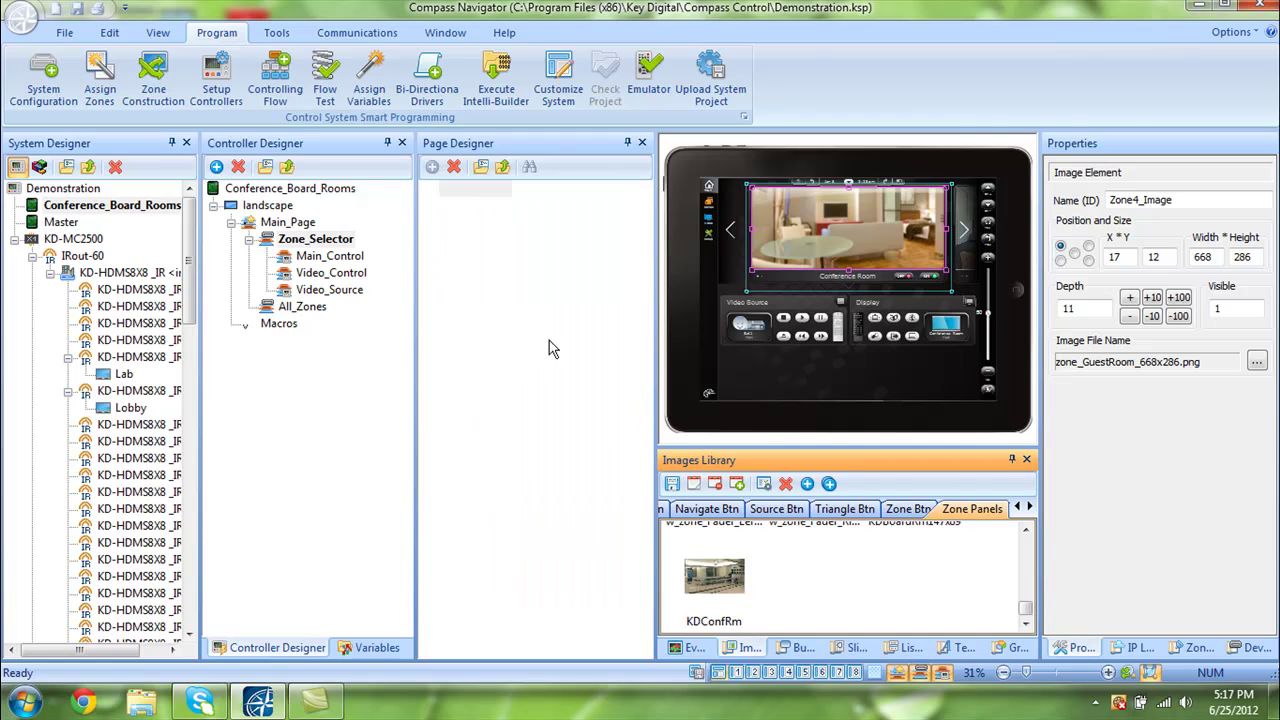
double_click(1117, 258)
type("17")
key("Tab")
type("1")
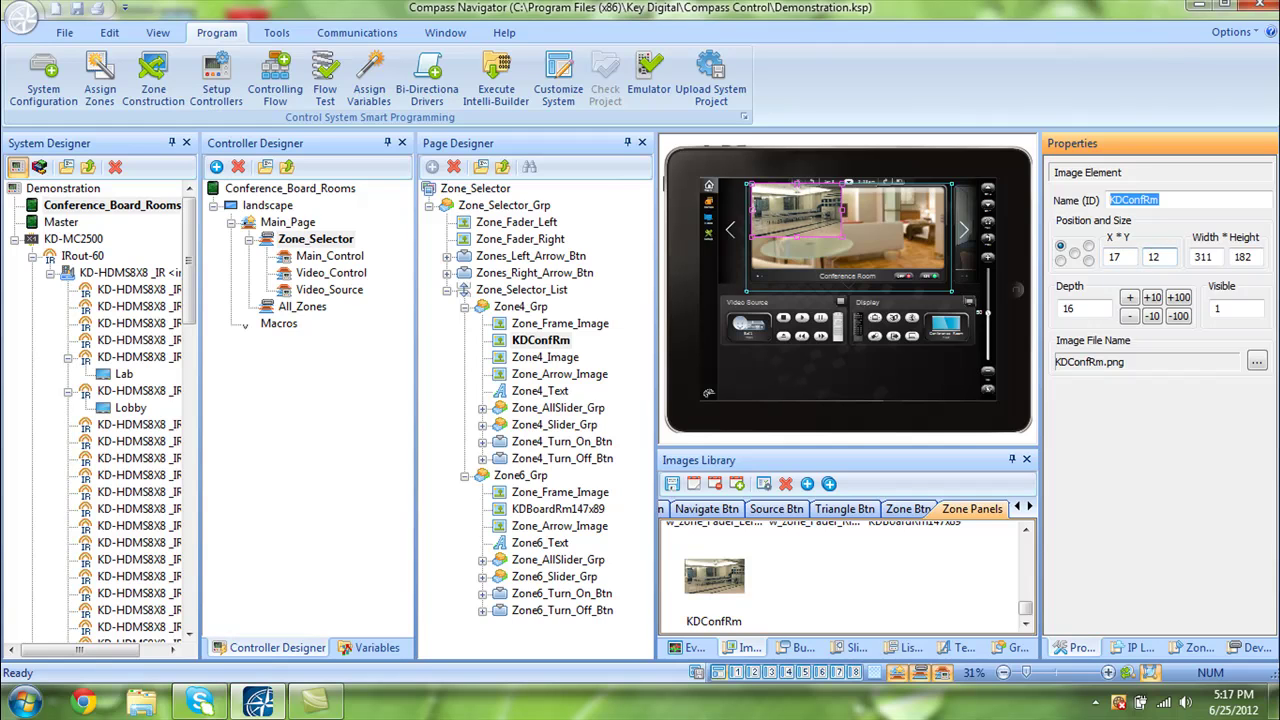
type("2")
key("Tab")
Step: Set the KDConfRm image's size to 668 wide by 286 high and delete the original Zone4_Image
type("668")
key("Tab")
type("286")
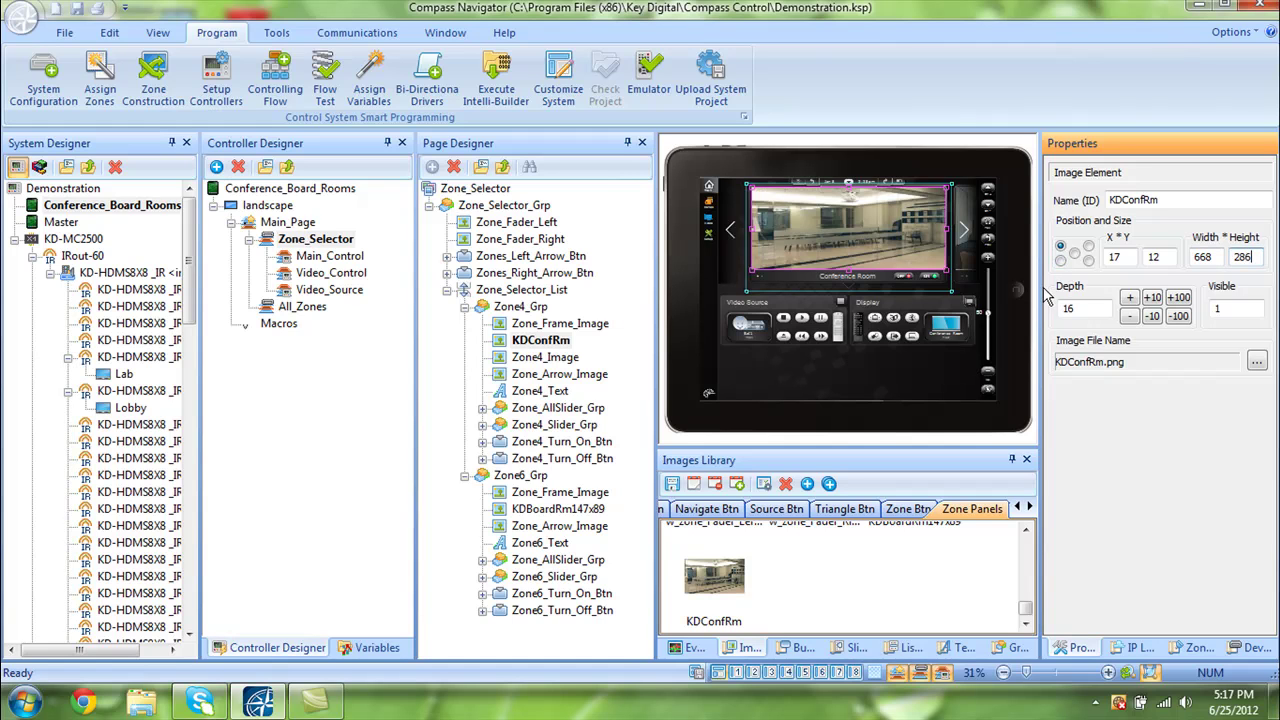
left_click(546, 360)
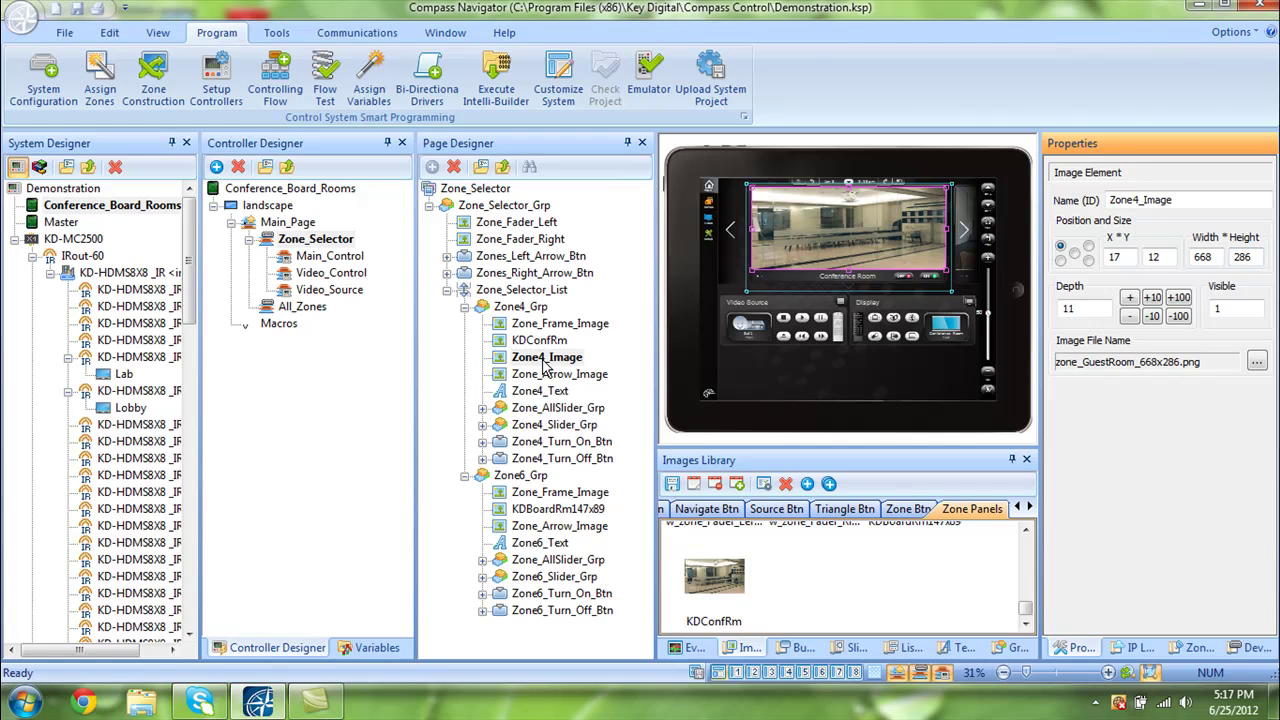
key("Delete")
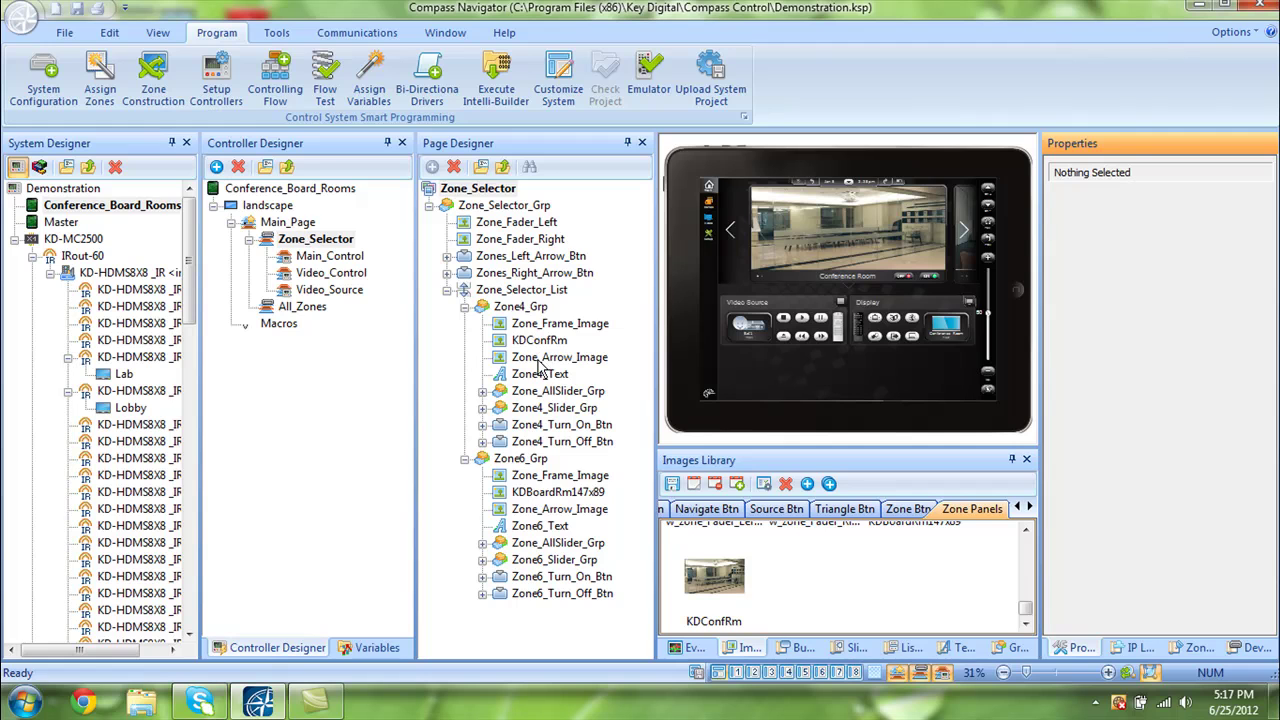
Step: Run the emulator and switch the zone selector to the Board Room and back to the Conference Room
left_click(660, 90)
left_click(963, 236)
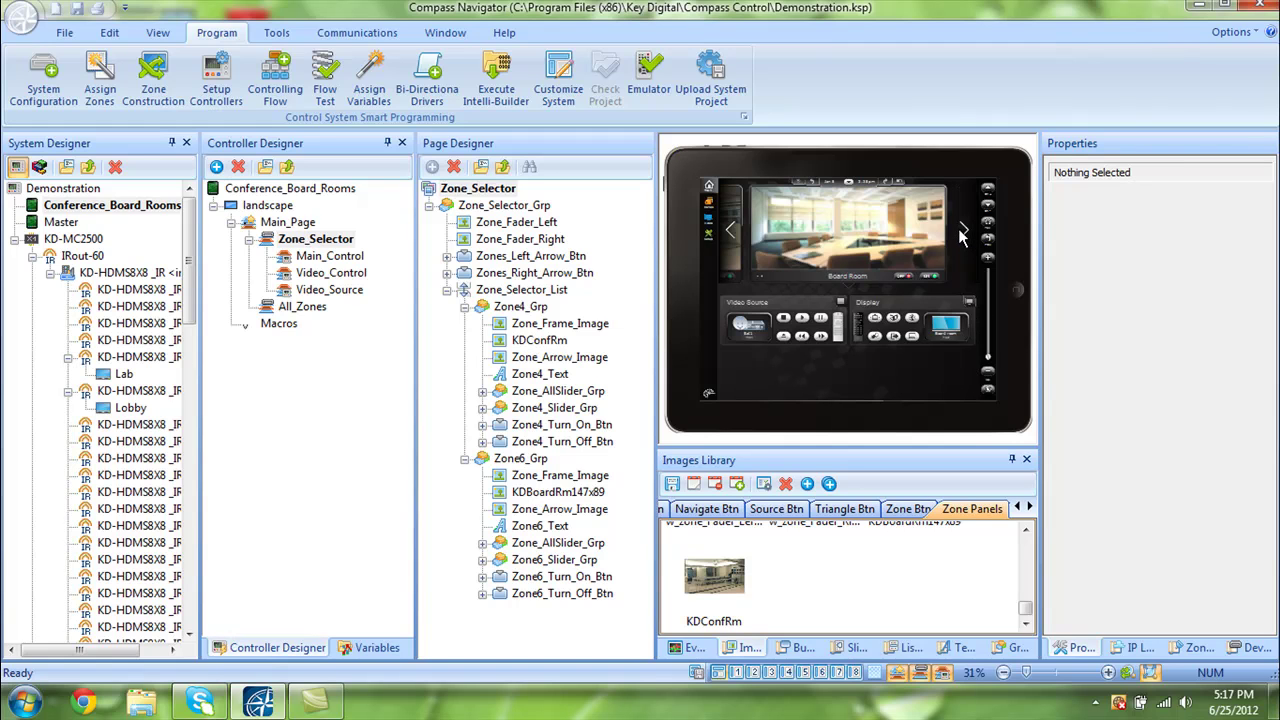
left_click(739, 235)
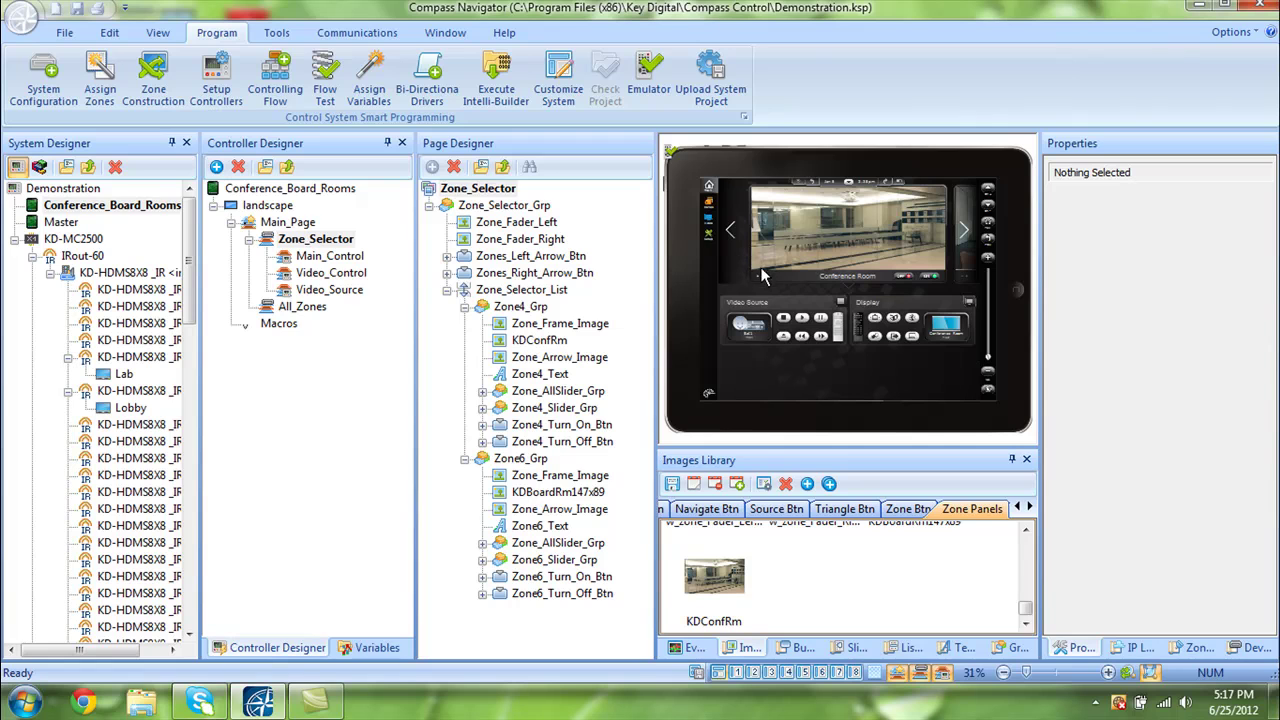